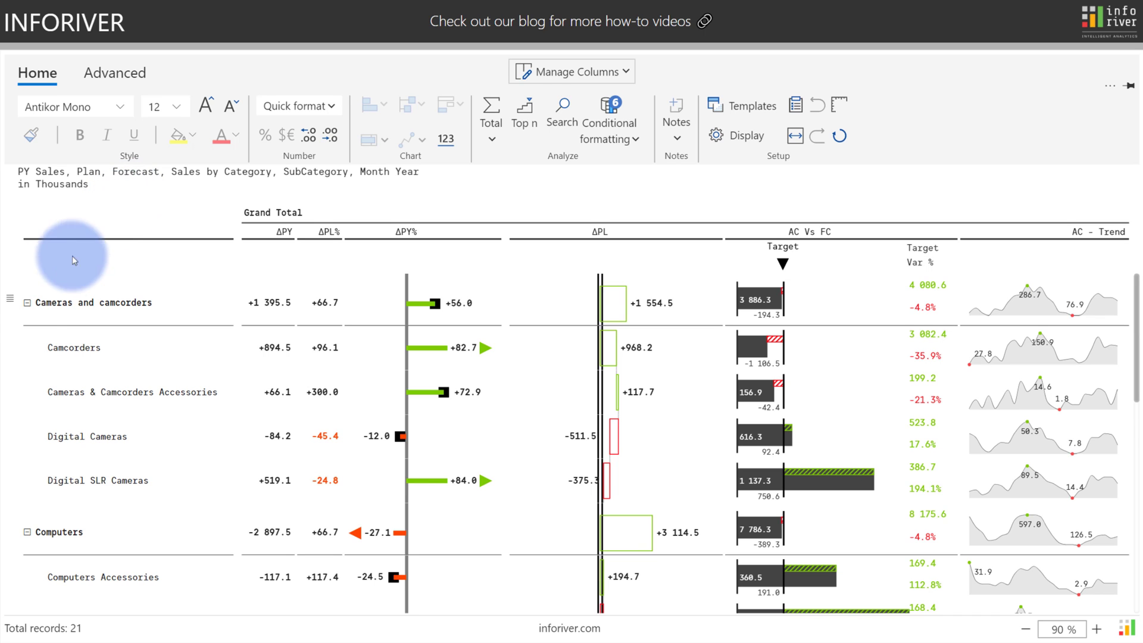
Collapse the Cameras and camcorders, Computers and Home Appliances groups to summary rows.
click(28, 302)
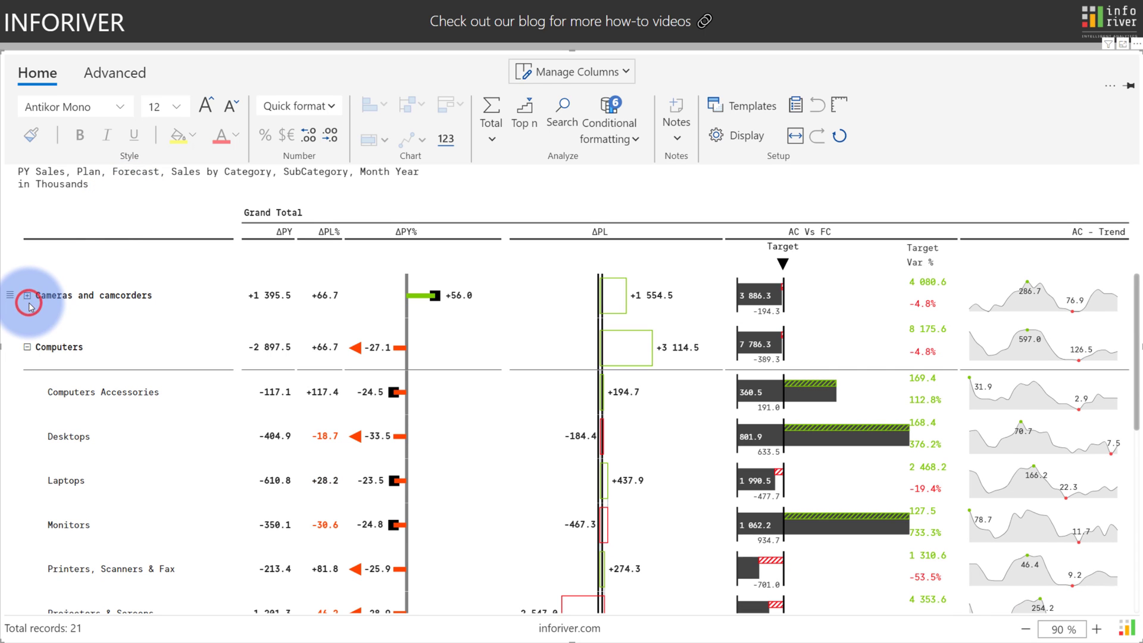
click(27, 347)
click(28, 391)
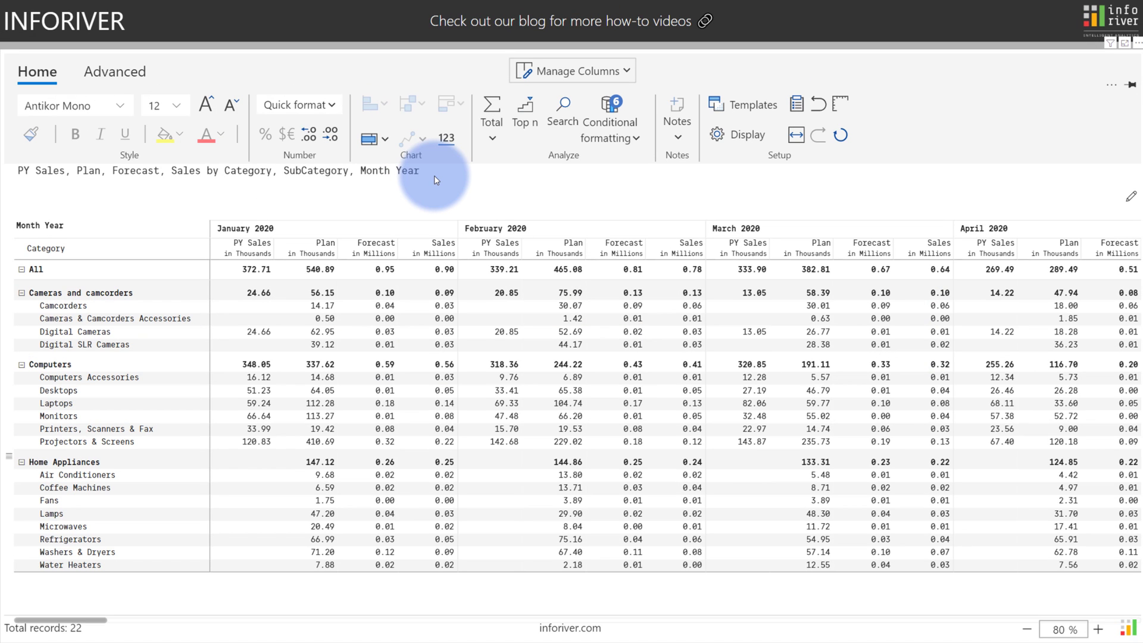
Try the Variance bars, Variance waterfalls and Measure rows report templates.
click(719, 103)
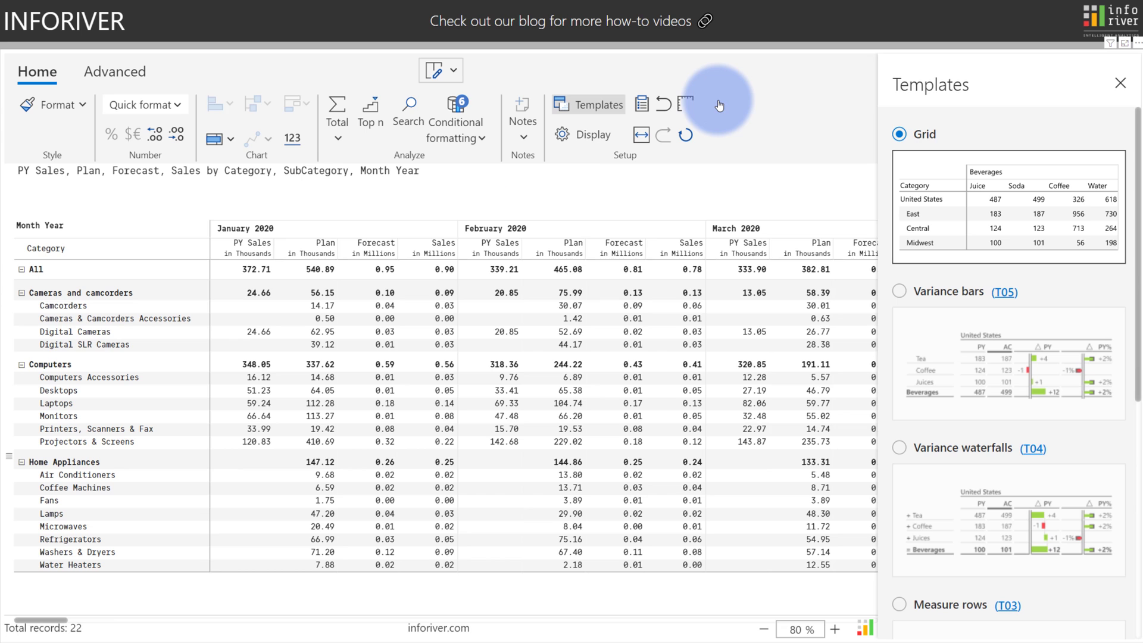
click(899, 291)
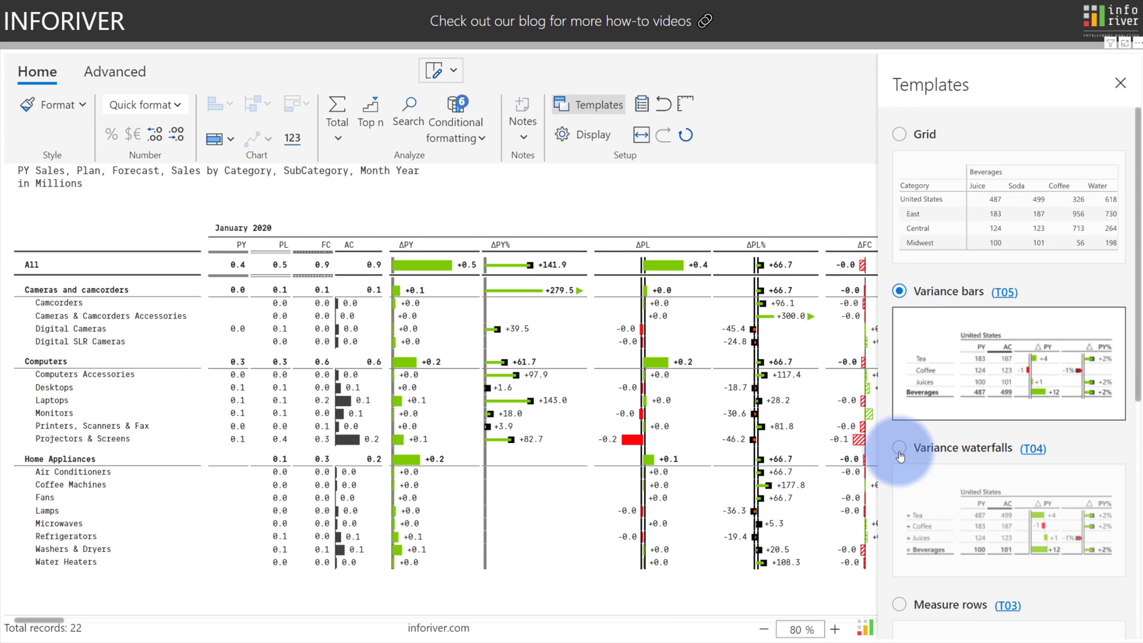
click(898, 449)
scroll(898, 452, down, 5)
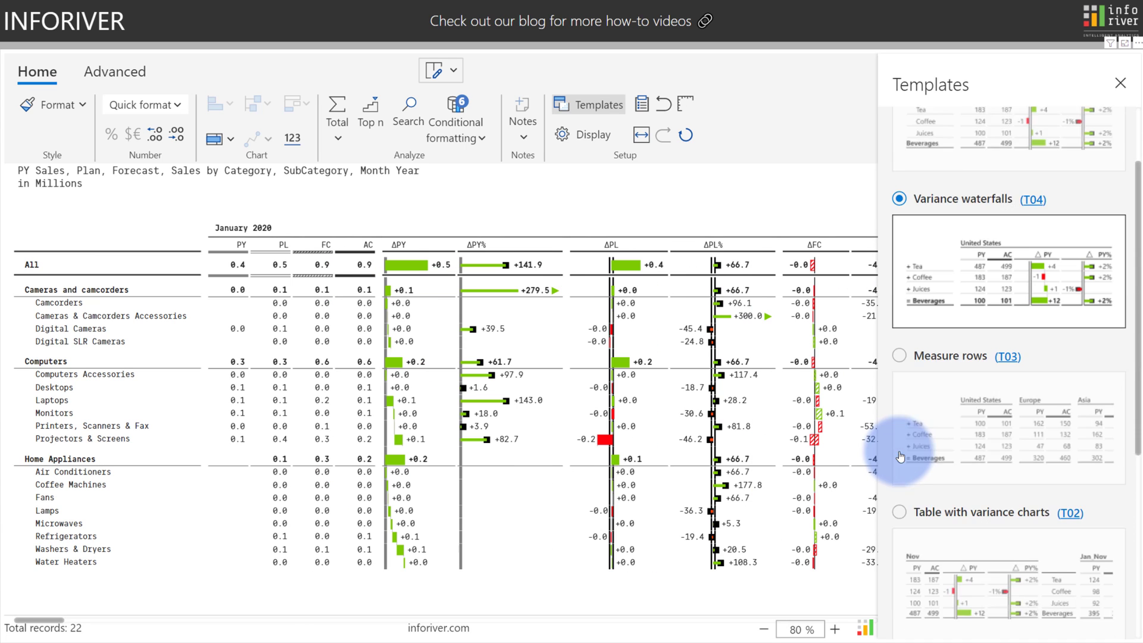
click(898, 246)
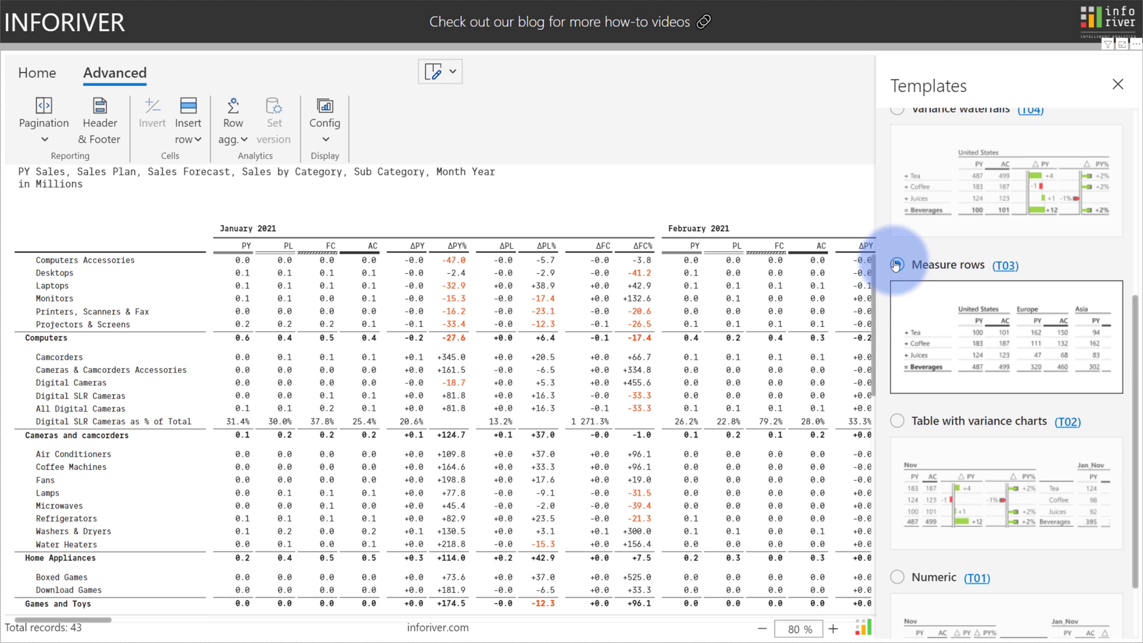
Apply the Numeric template and close the templates panel.
click(900, 577)
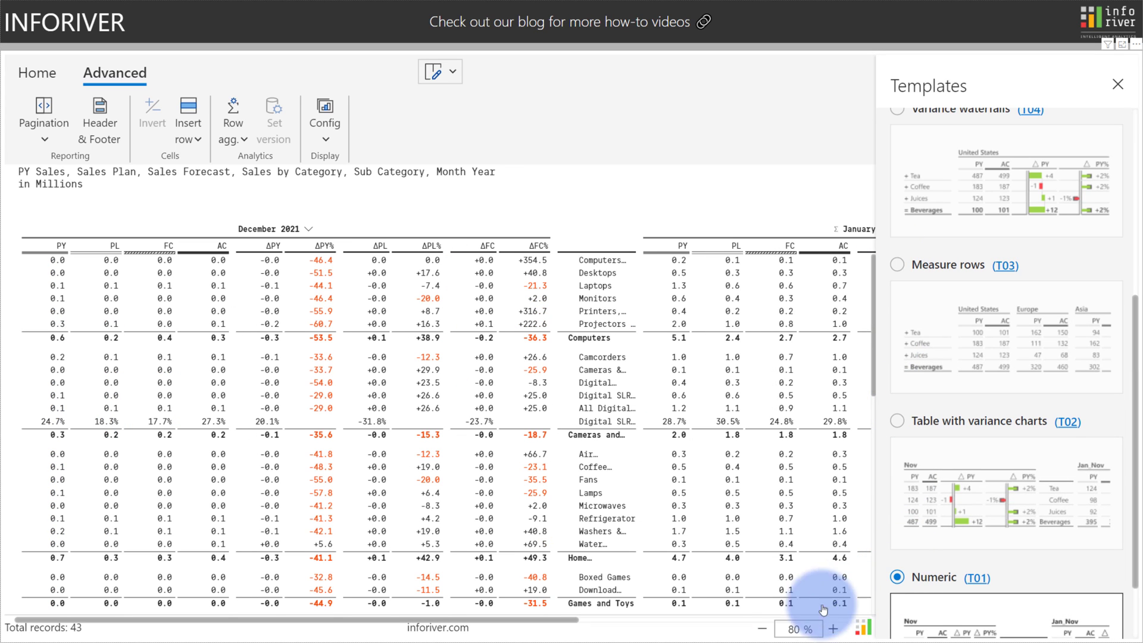
click(761, 628)
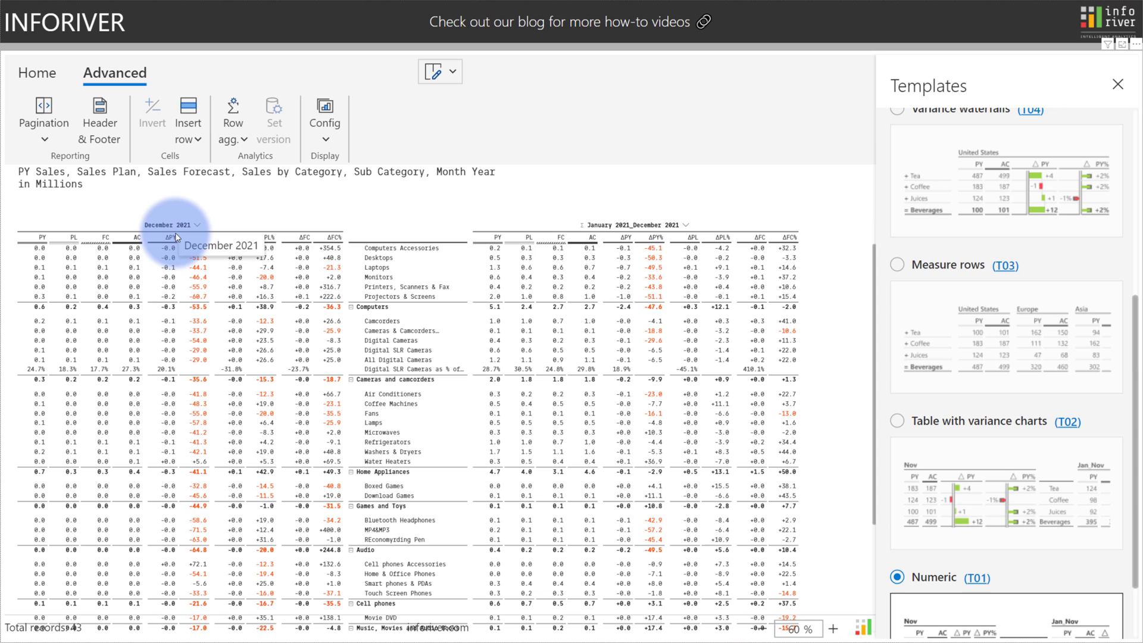
click(650, 228)
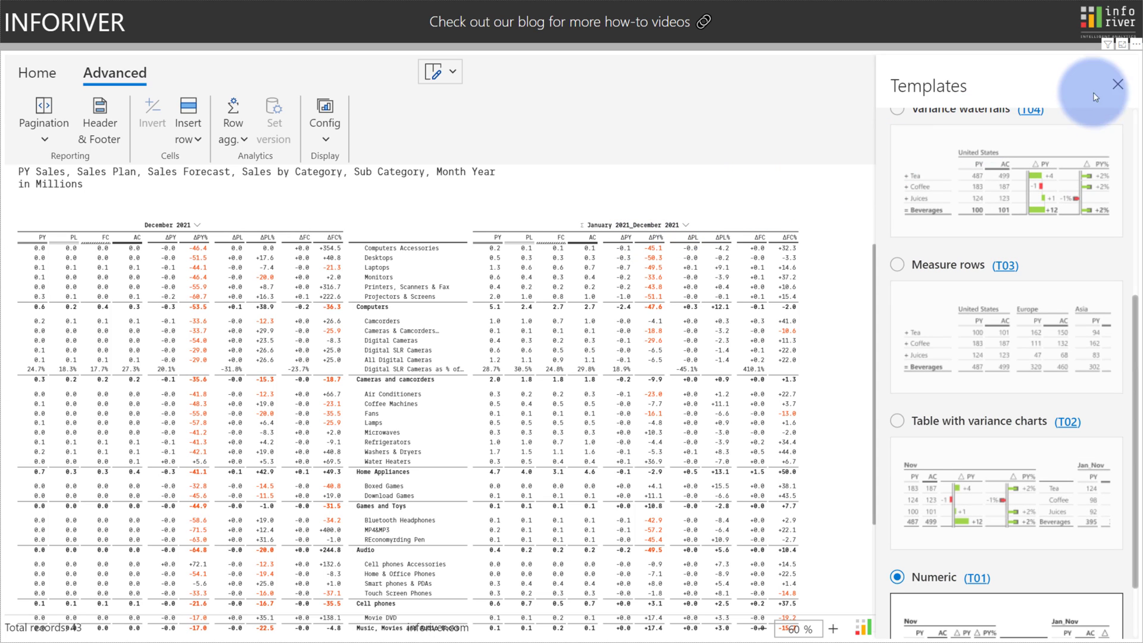
click(1117, 85)
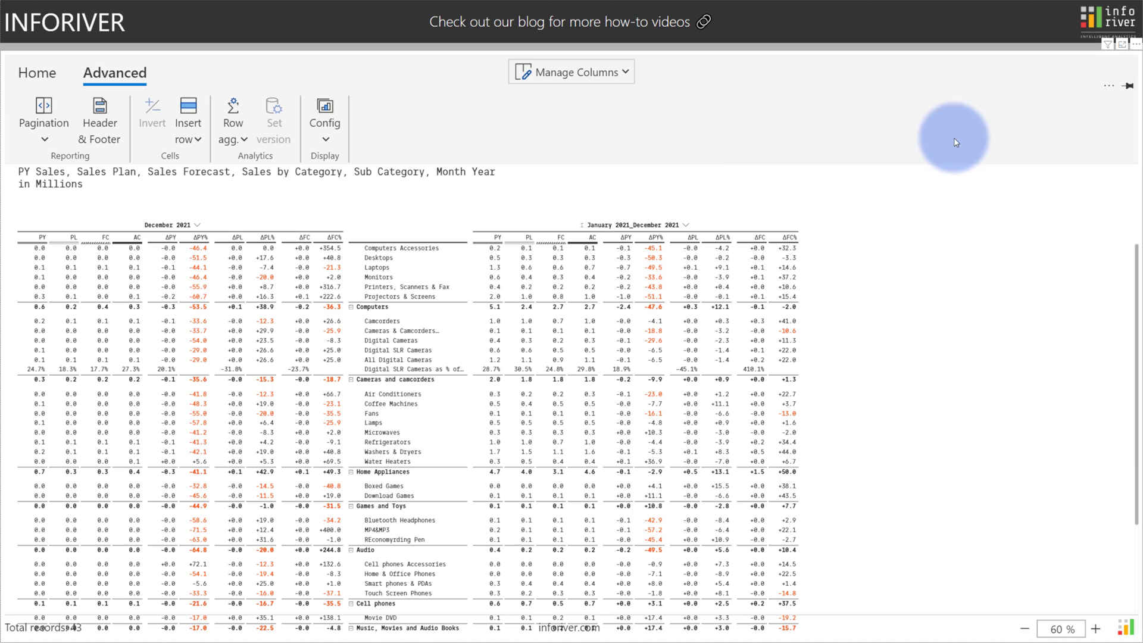
Open the month header filter and drag the Computers row above Home Appliances.
click(690, 226)
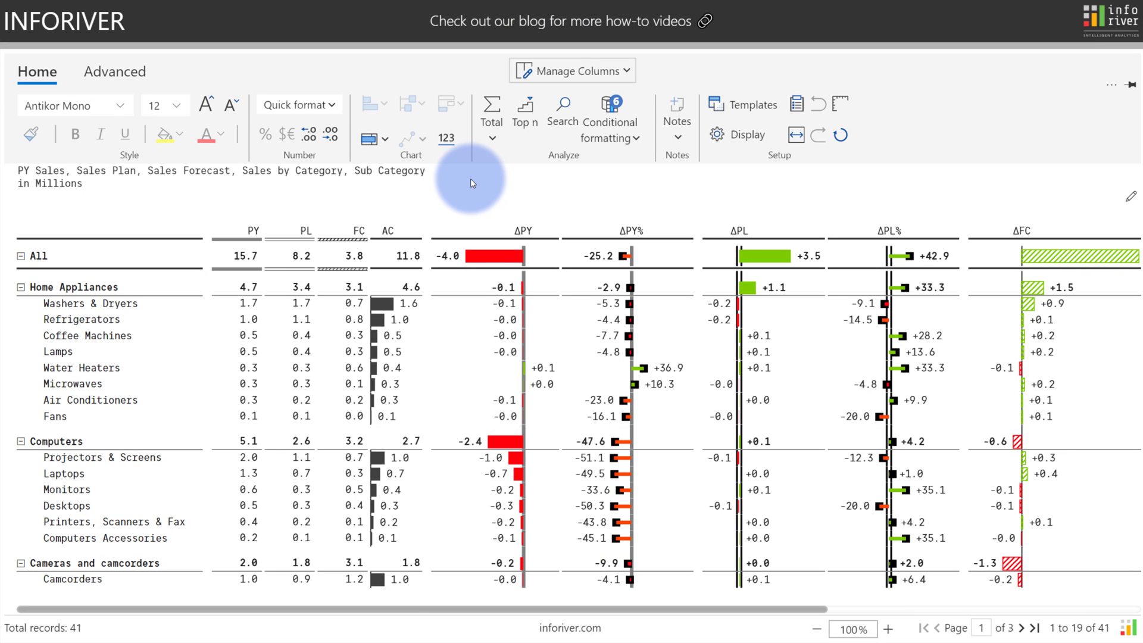
drag(53, 440, 95, 287)
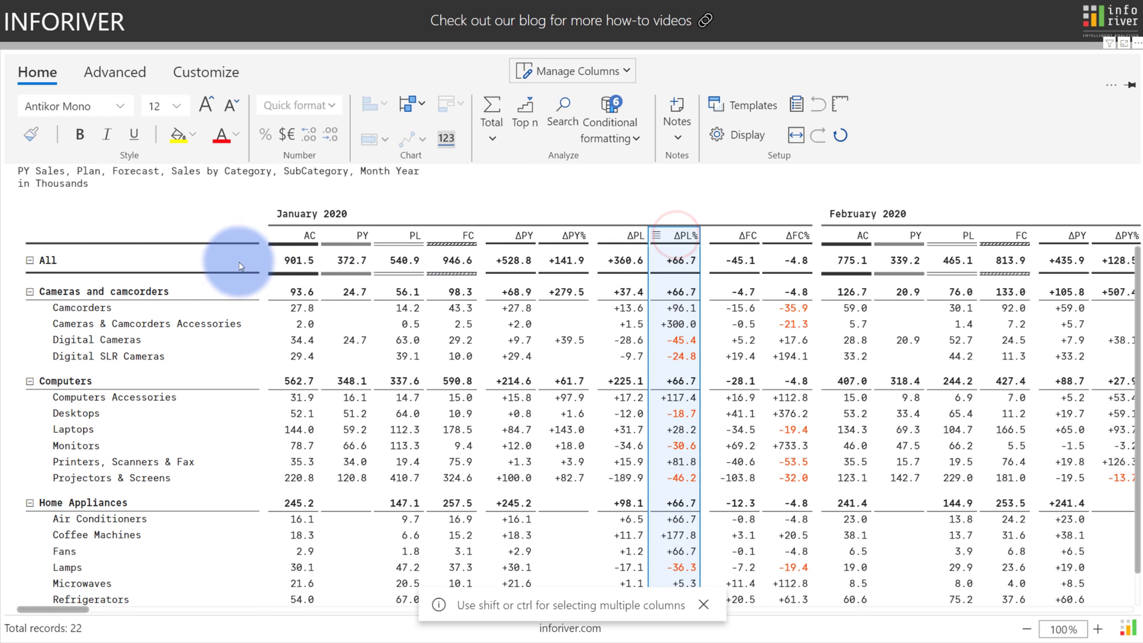
Add the note 'Great performance this month!' to the All row's January 2020 ΔPL% cell.
click(203, 263)
click(674, 264)
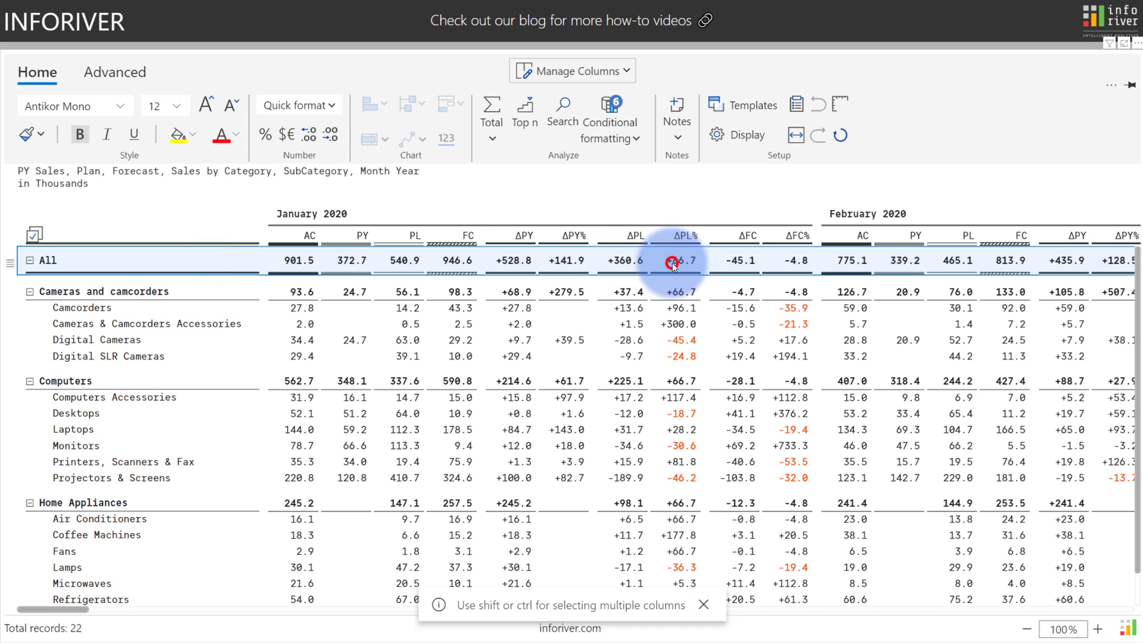
click(675, 132)
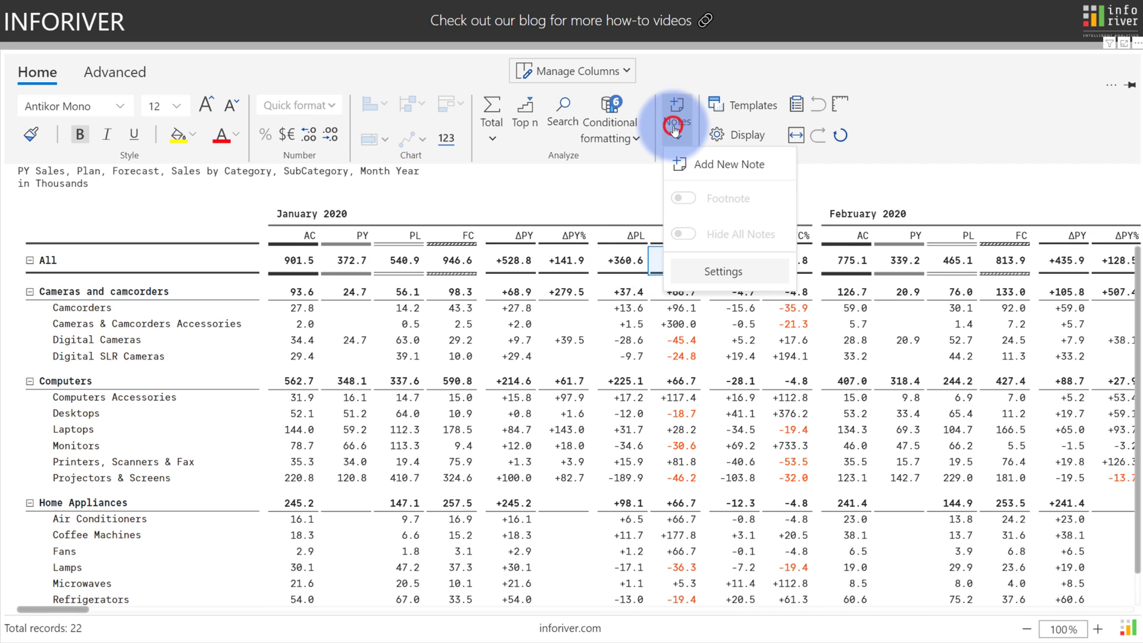
click(683, 161)
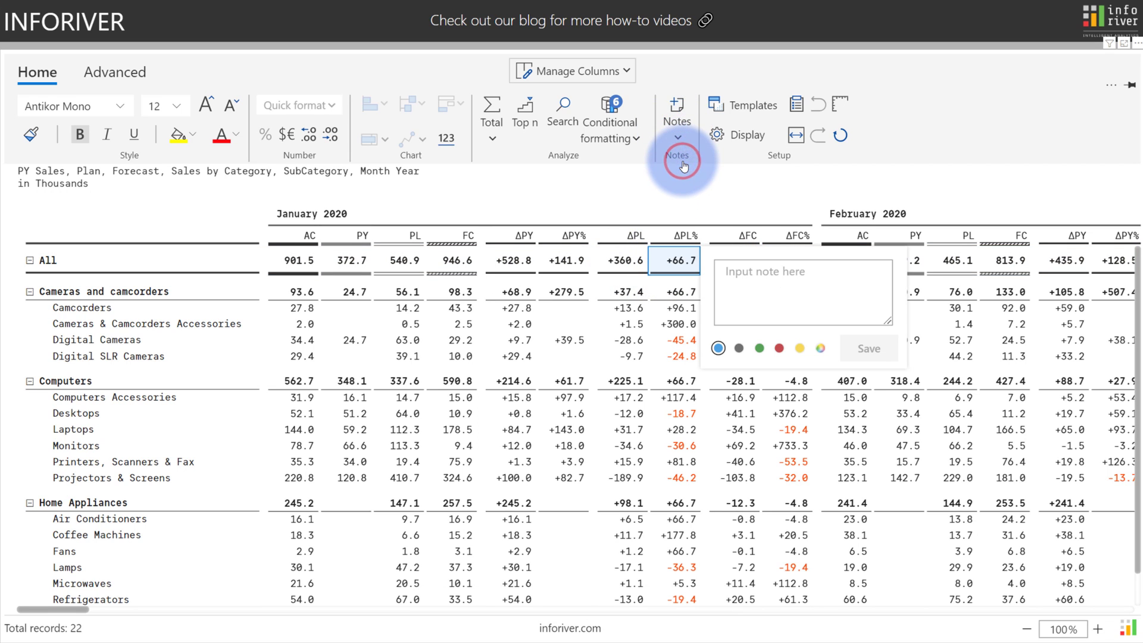
click(725, 275)
text(Great performance this month!)
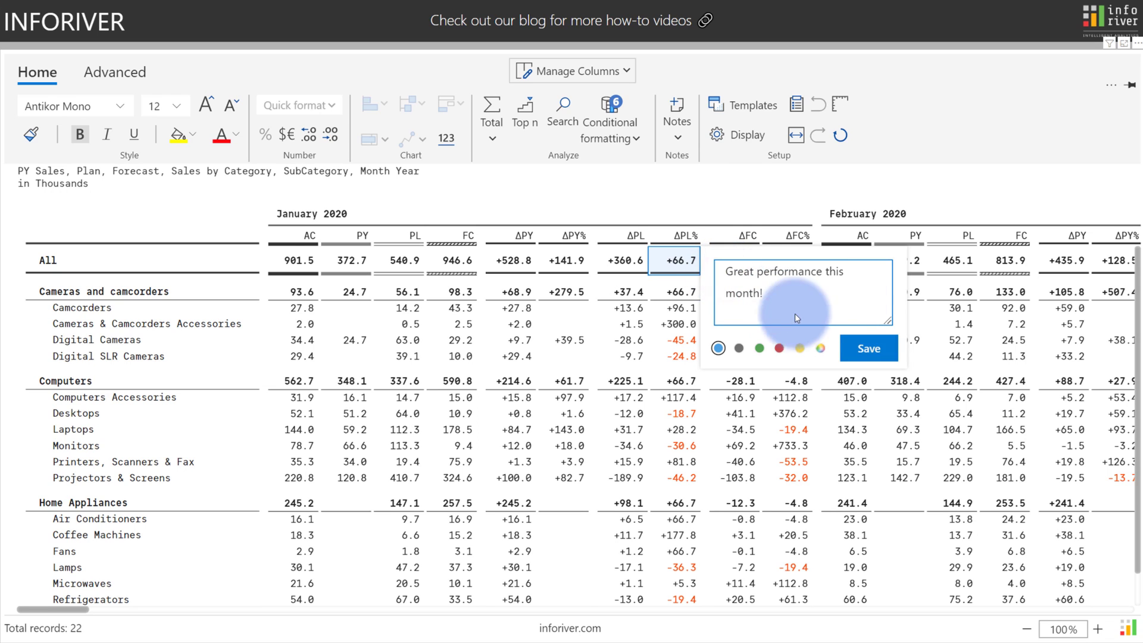
click(866, 349)
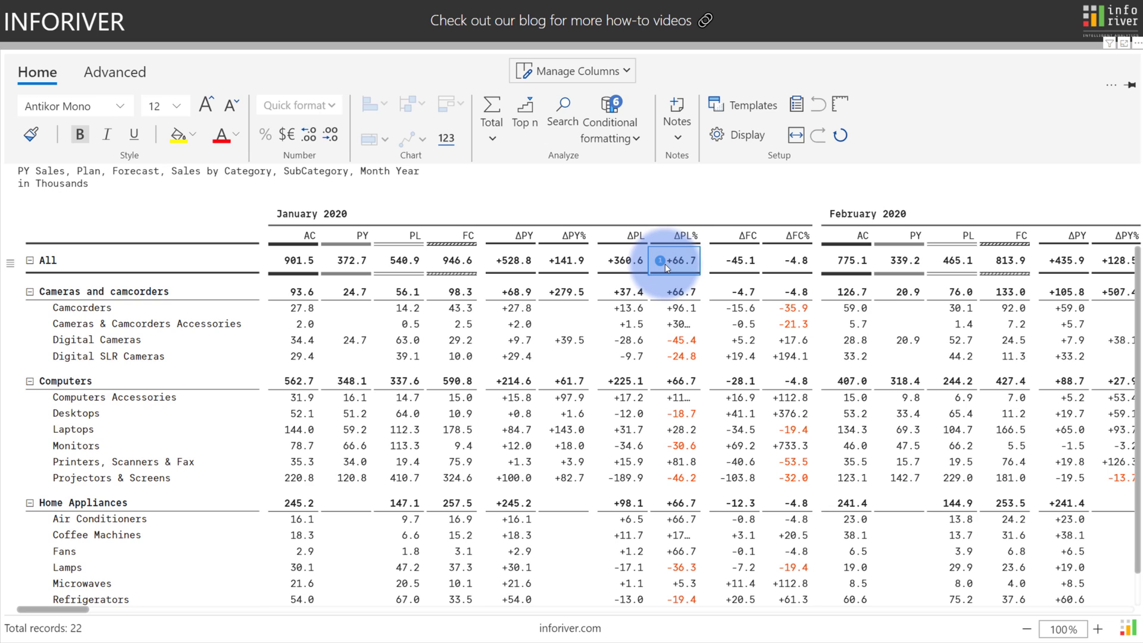
mouse_move(660, 261)
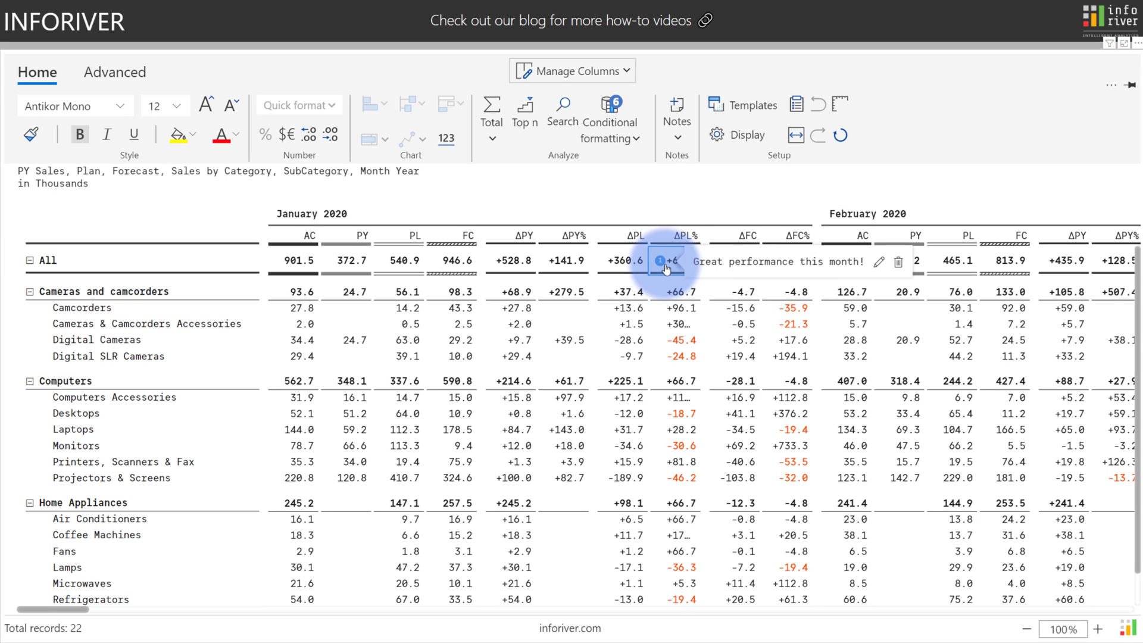
Show the note as a footnote and keep the numbered indicator in Notes settings.
click(676, 125)
click(684, 198)
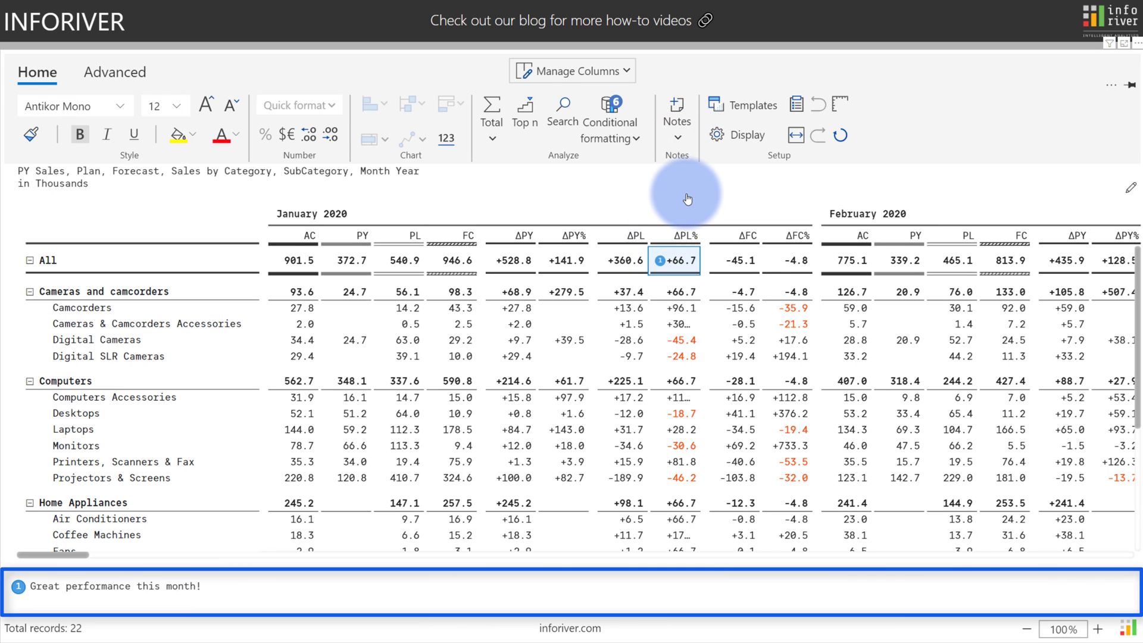
click(679, 121)
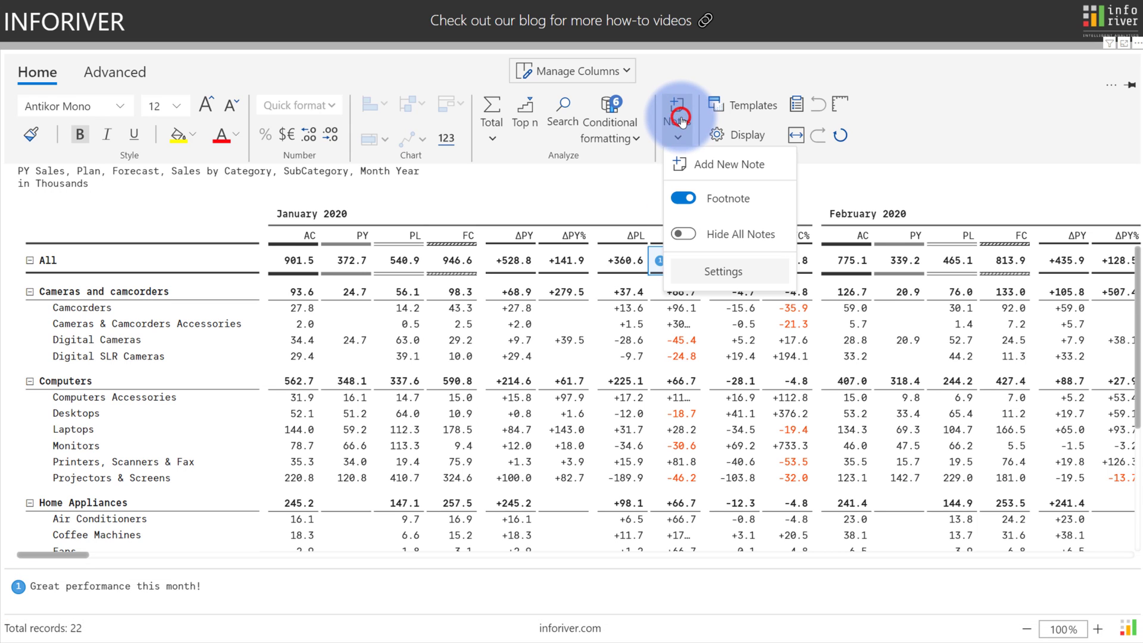
click(714, 273)
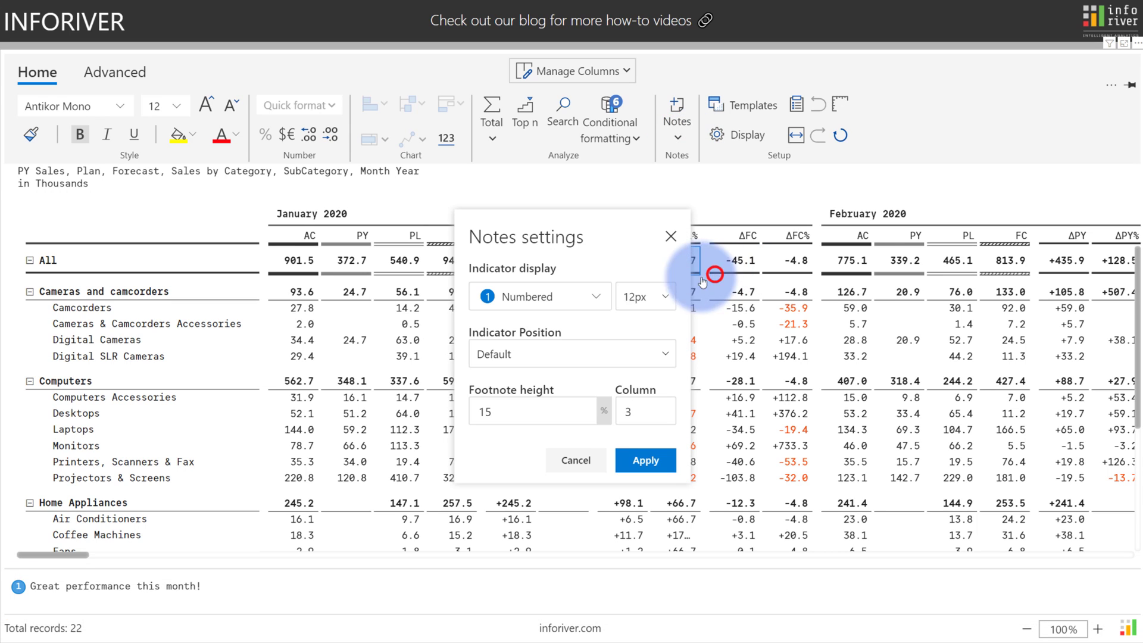
click(588, 300)
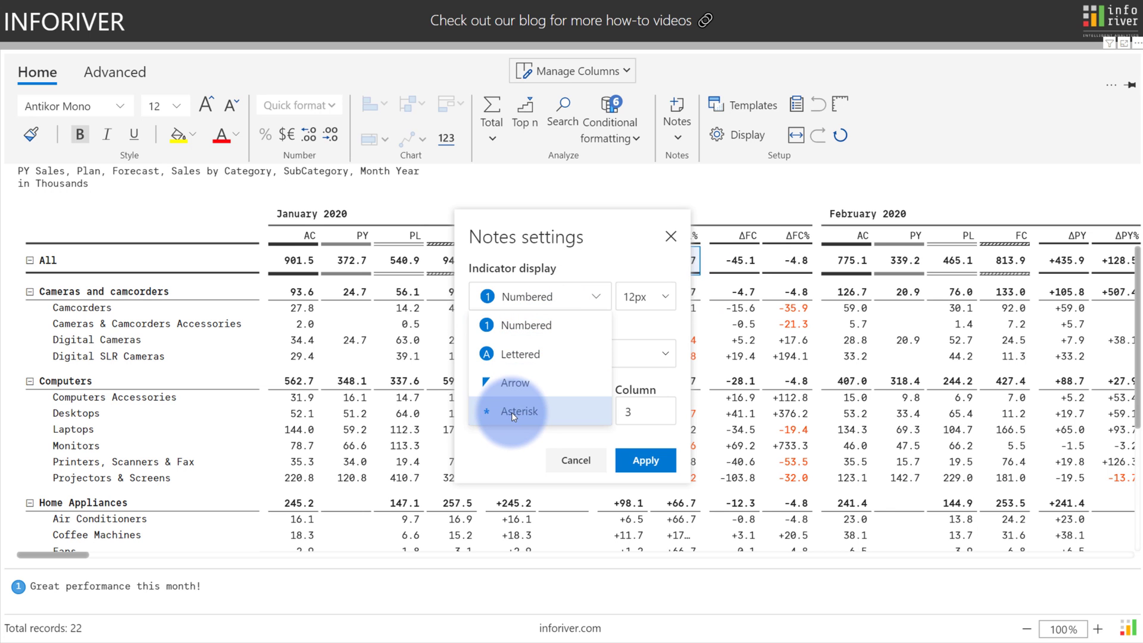
click(519, 329)
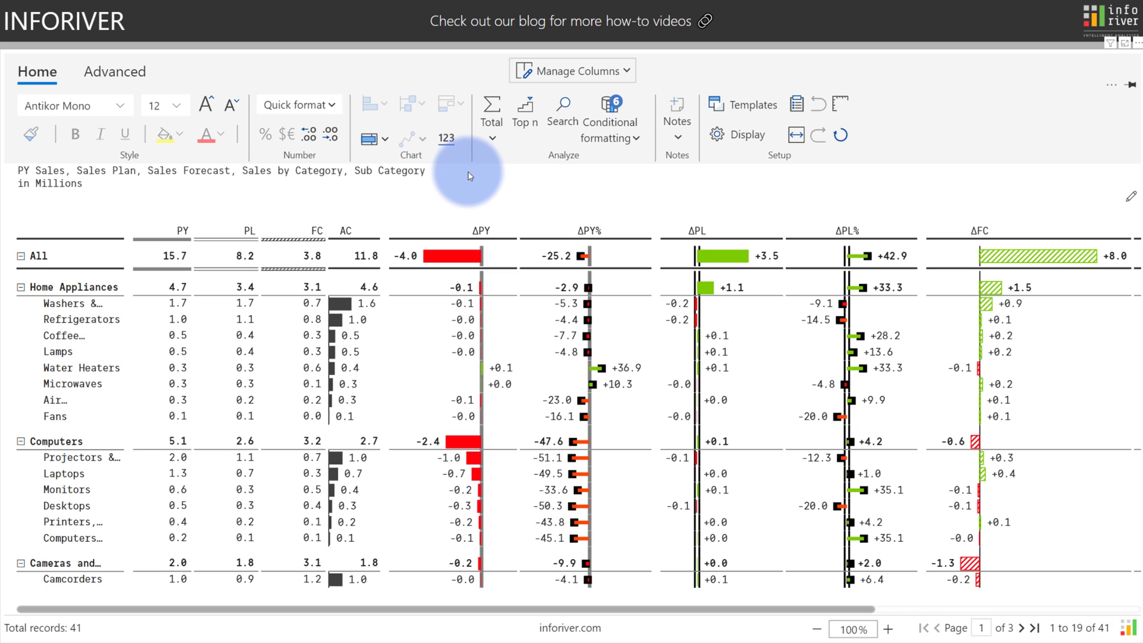
Set Pagination to None on the Advanced tab and scroll through all 41 records.
click(133, 76)
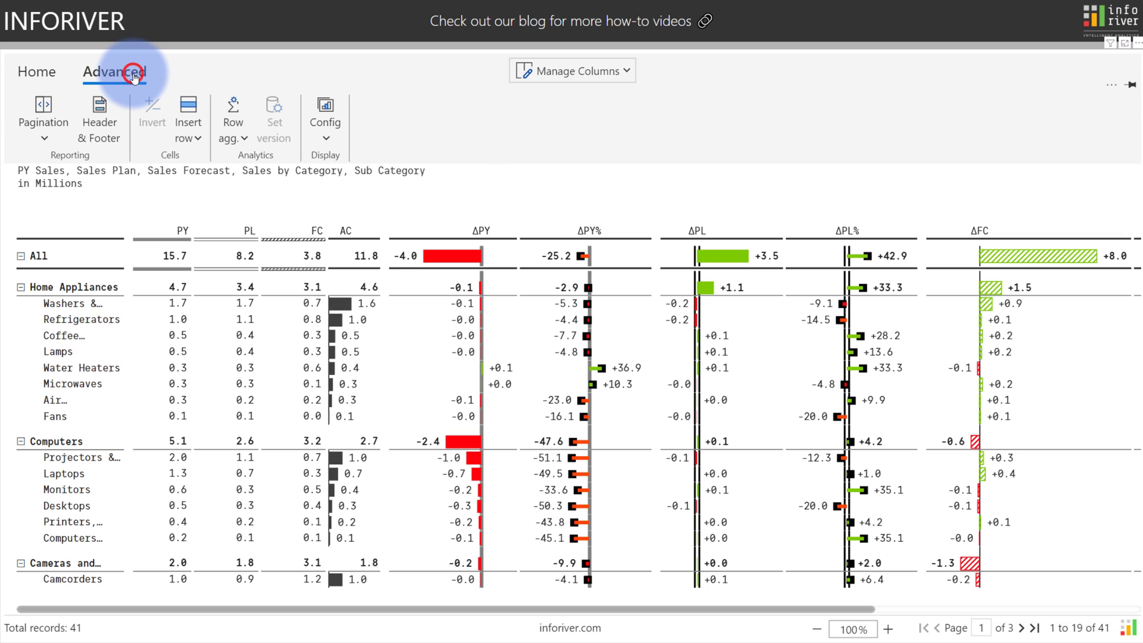
click(43, 110)
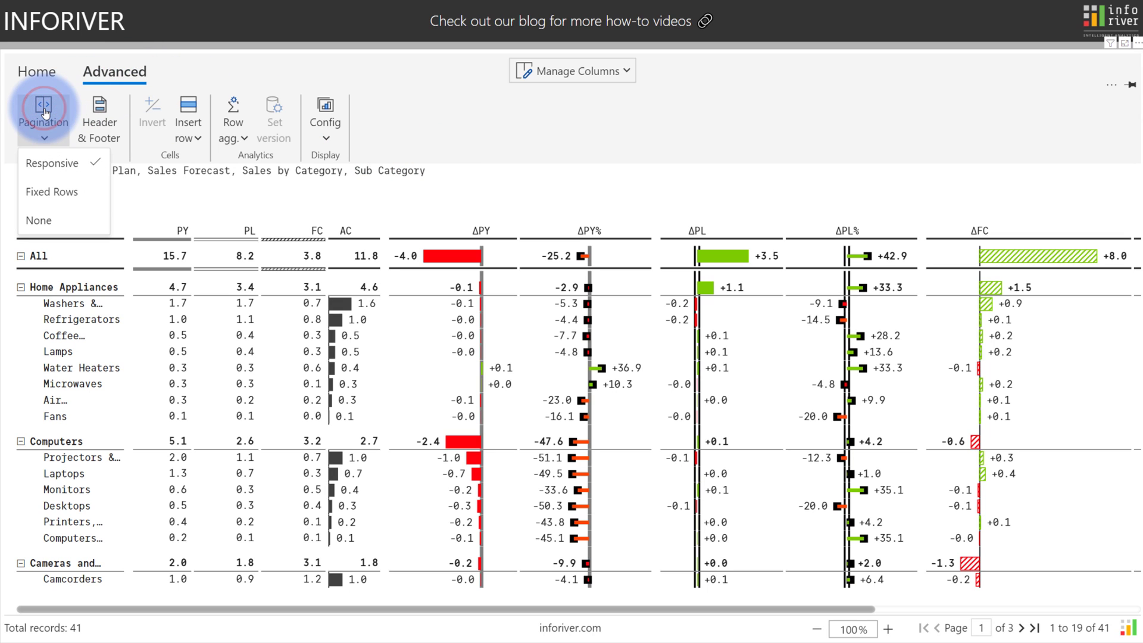
click(52, 224)
scroll(247, 307, down, 3)
scroll(250, 315, down, 6)
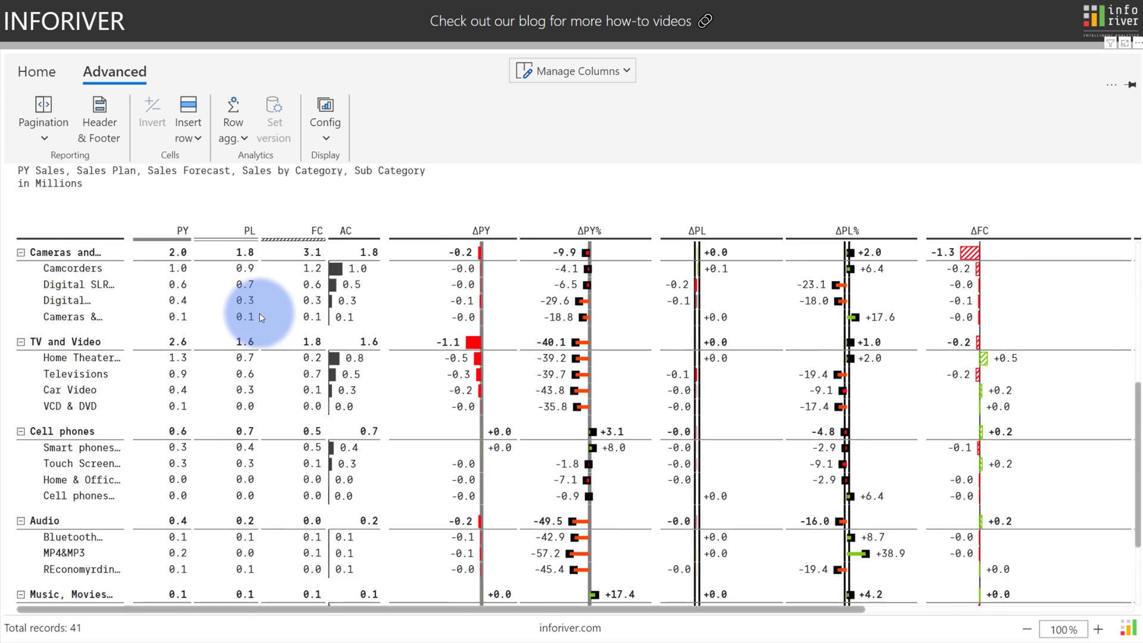
scroll(261, 318, down, 4)
scroll(261, 318, up, 6)
scroll(260, 319, up, 4)
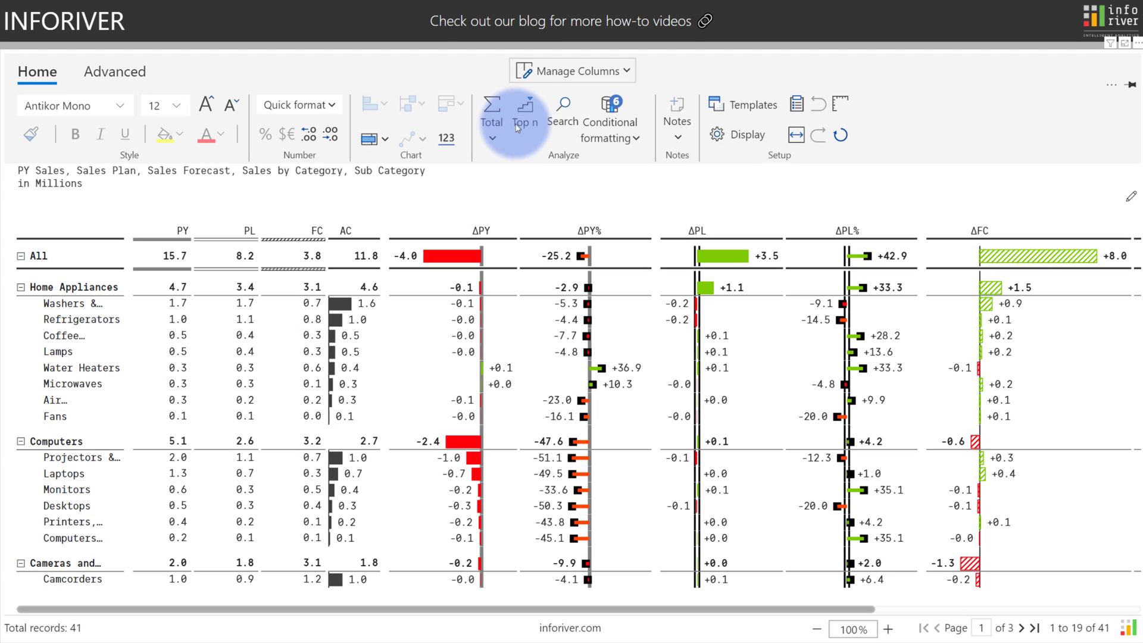
Apply a Top 5 by PY value filter per Sub Category, grouping the rest as Others.
click(523, 114)
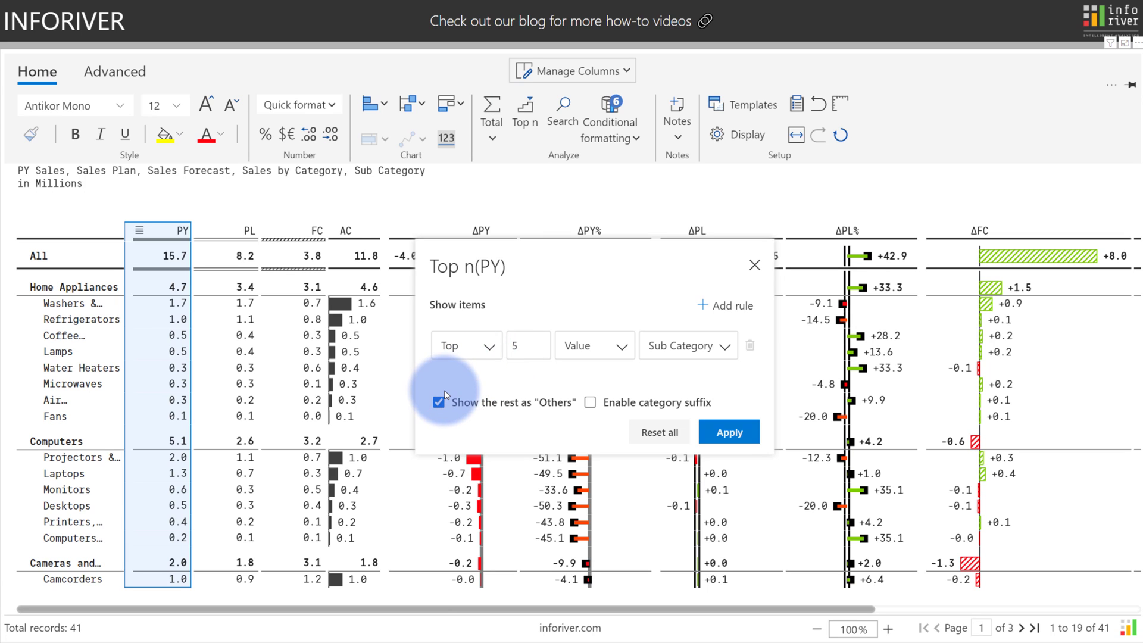
click(720, 432)
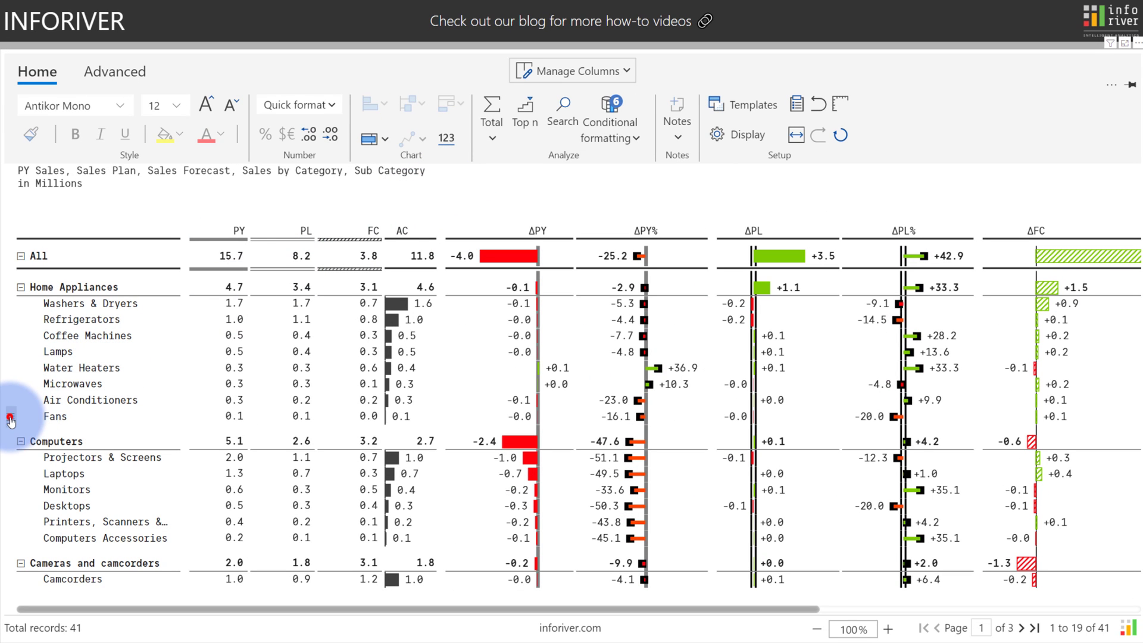
Add a Kitchen calculated row below Fans summing Coffee Machines, Refrigerators and Microwaves.
click(11, 416)
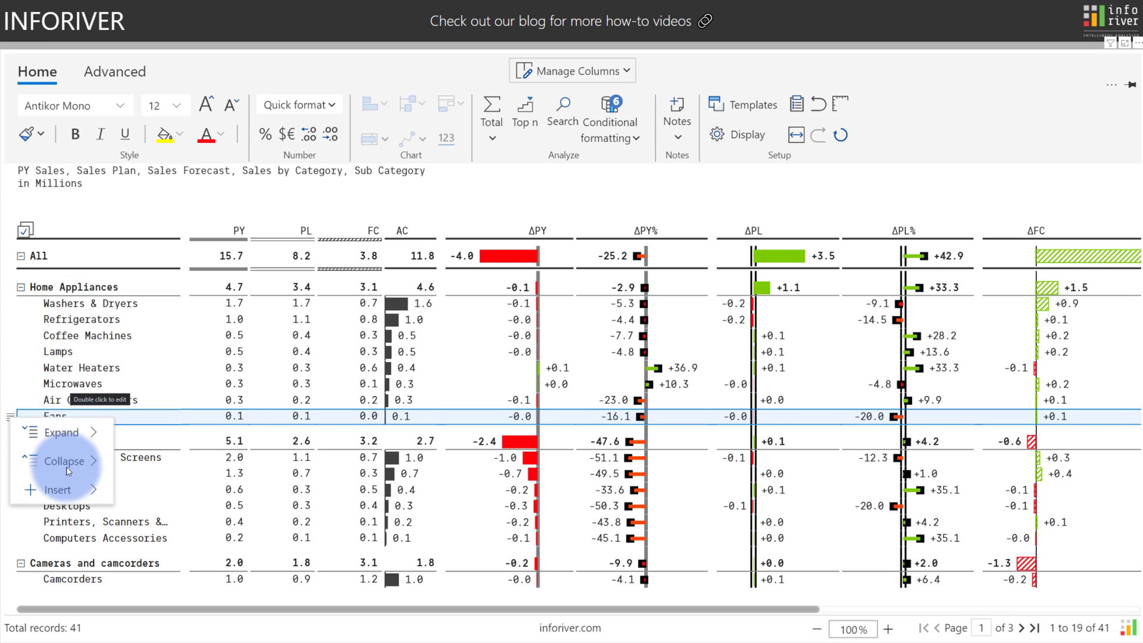
mouse_move(57, 490)
click(174, 490)
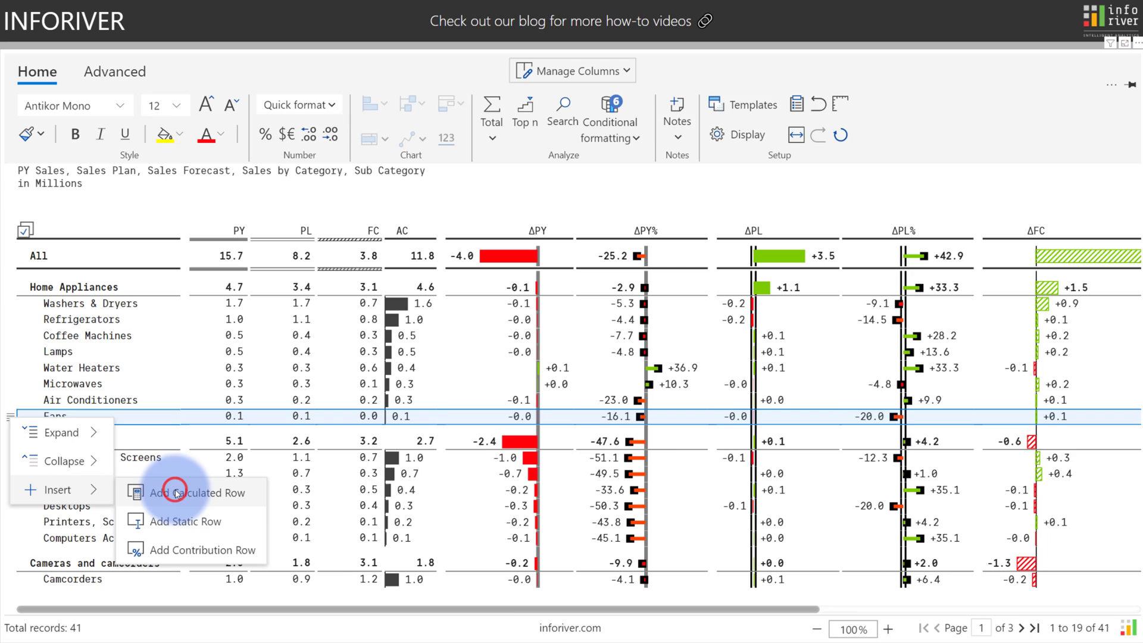
triple_click(975, 152)
text(Kitchen)
key(Tab)
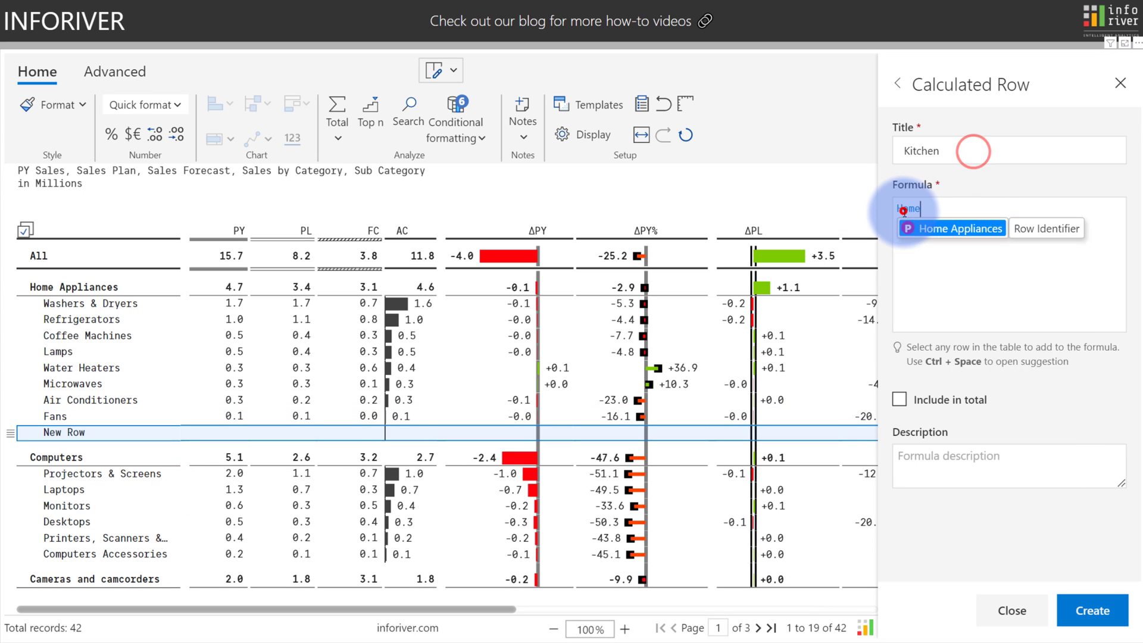
text(Home__Appliances.Coffee__Machines + Home__Appliances.)
text(Refrigerators + )
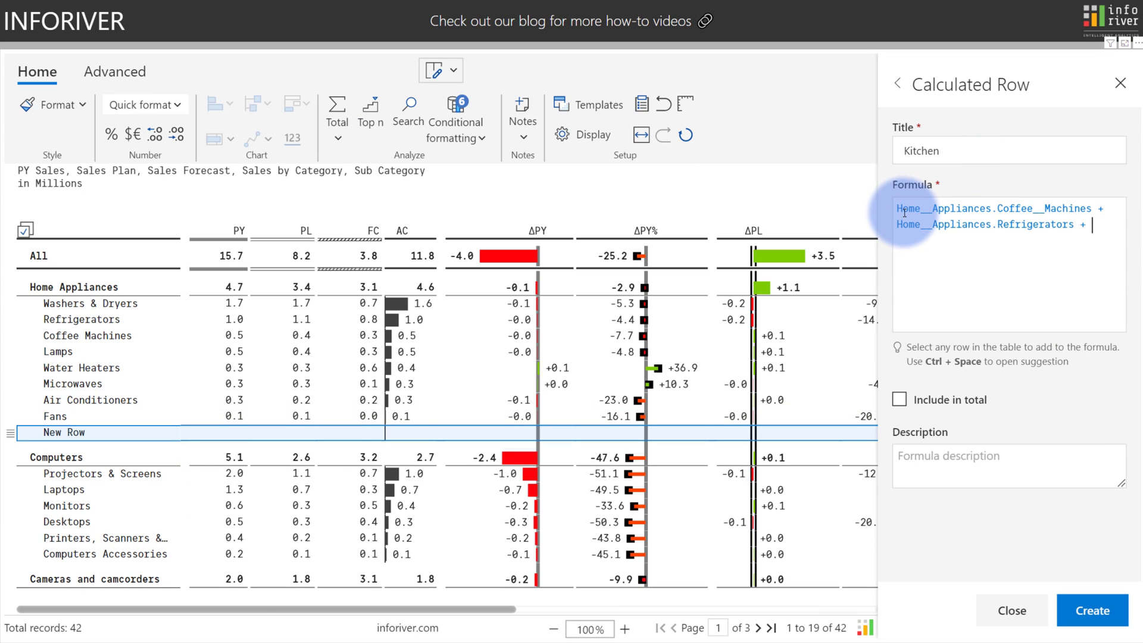
text(Home__Appliances.Microwaves)
click(1080, 614)
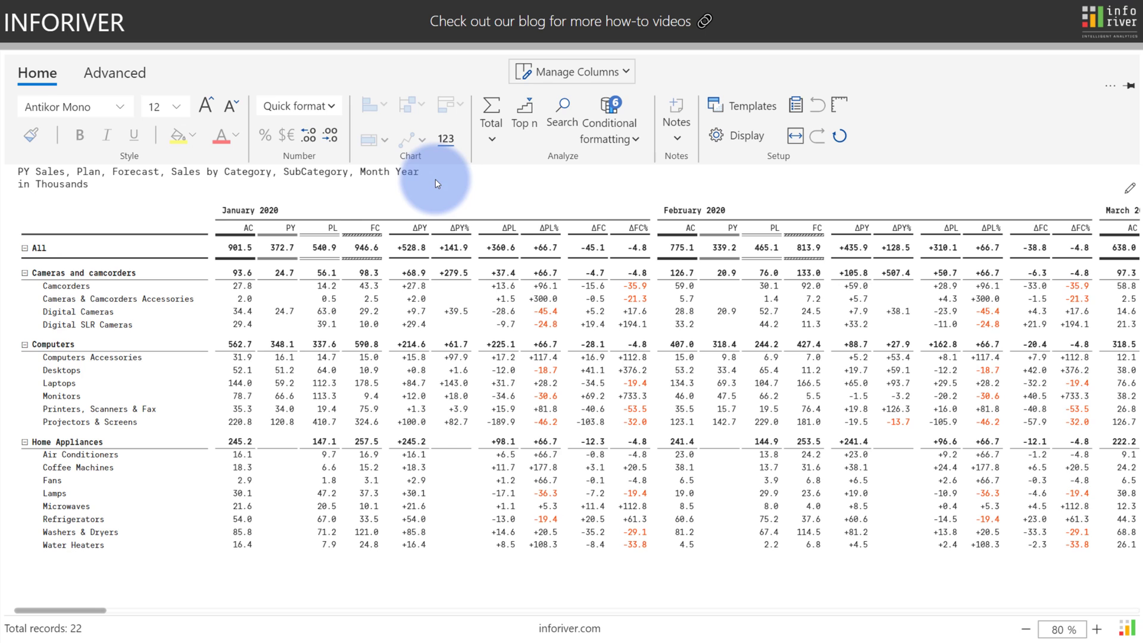
Insert an AC area sparkline column with Individual scaling per row.
click(242, 232)
click(416, 141)
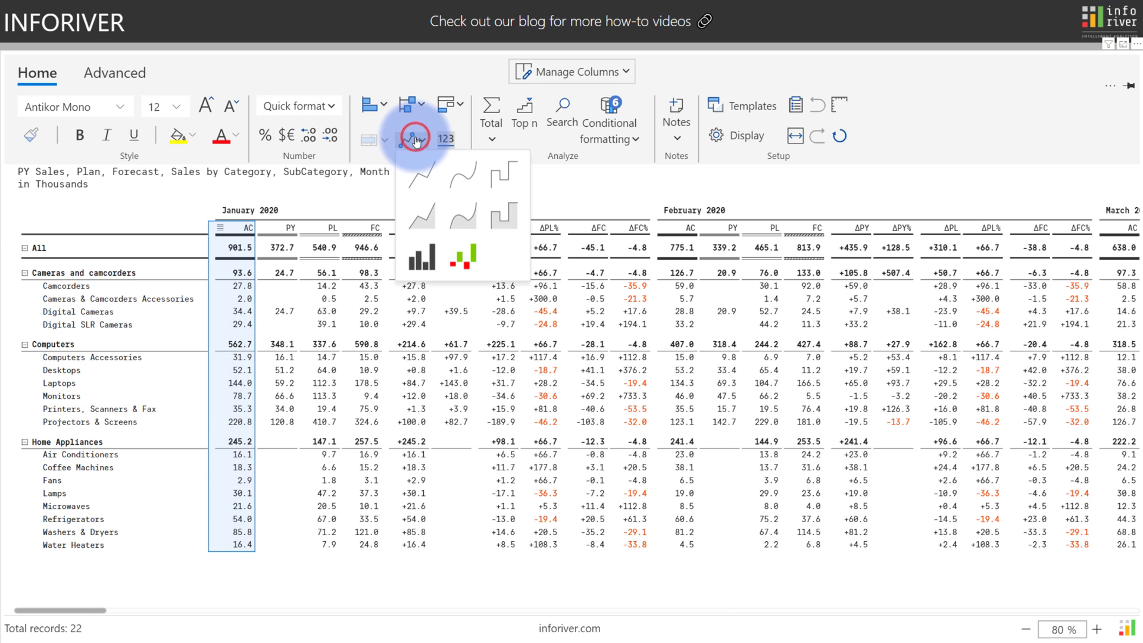
click(464, 214)
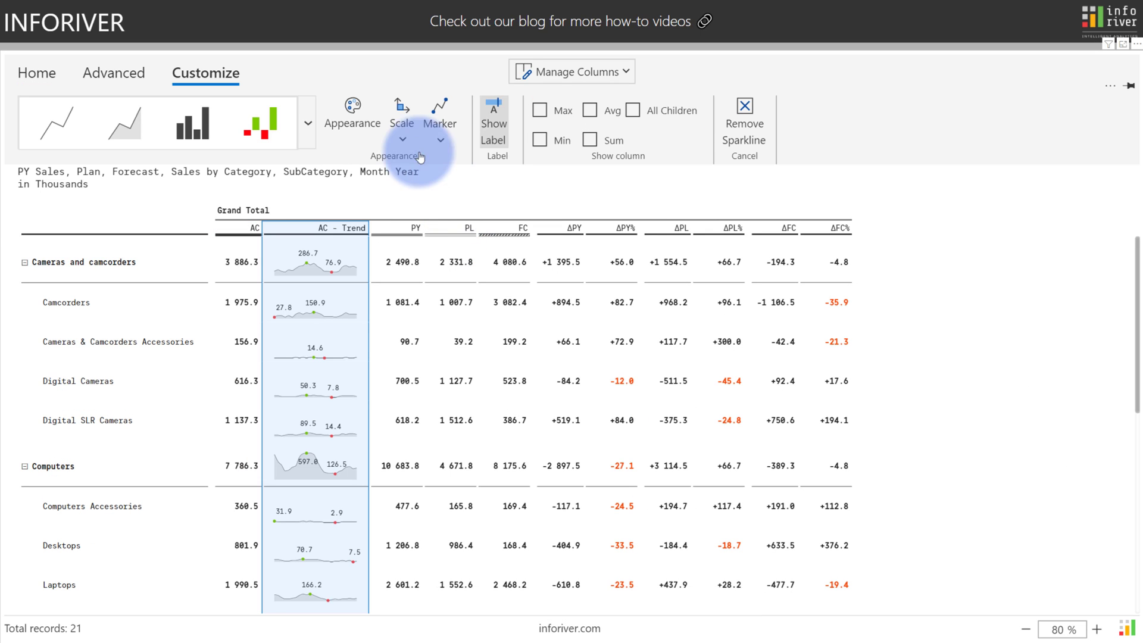
click(402, 128)
click(421, 216)
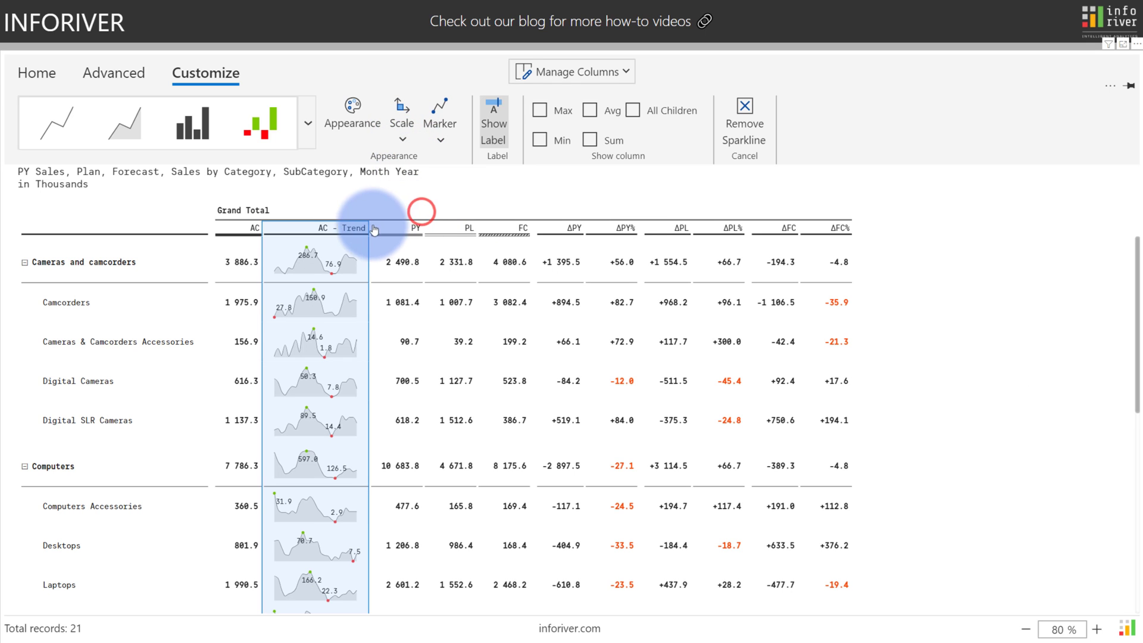
Widen the AC - Trend column and move it to the end after ΔFC%.
drag(360, 227, 457, 226)
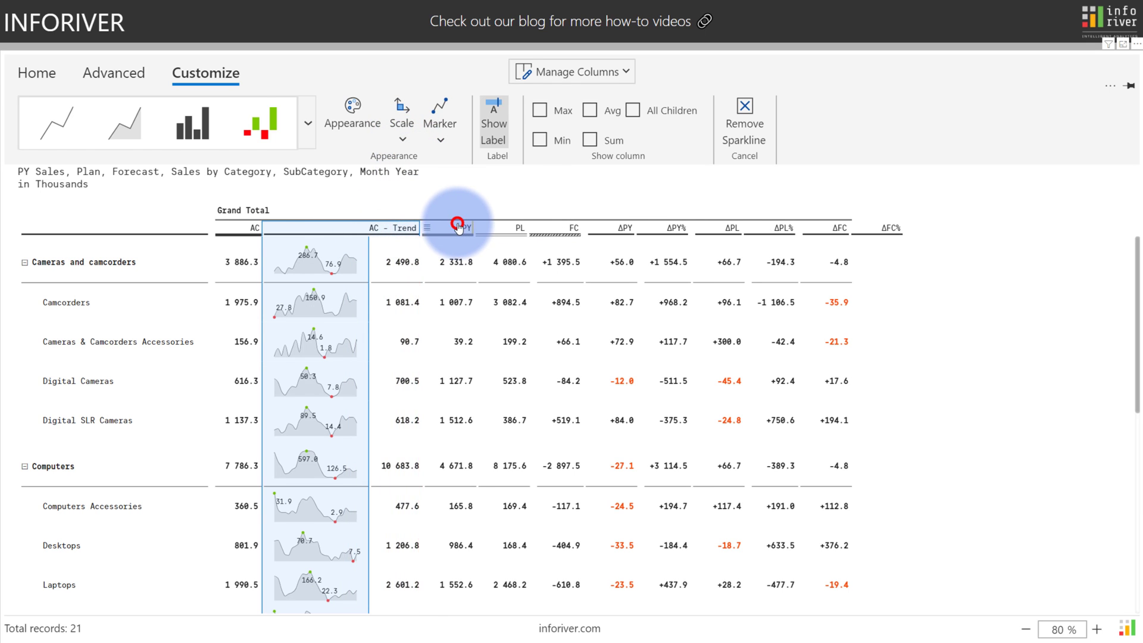
click(354, 221)
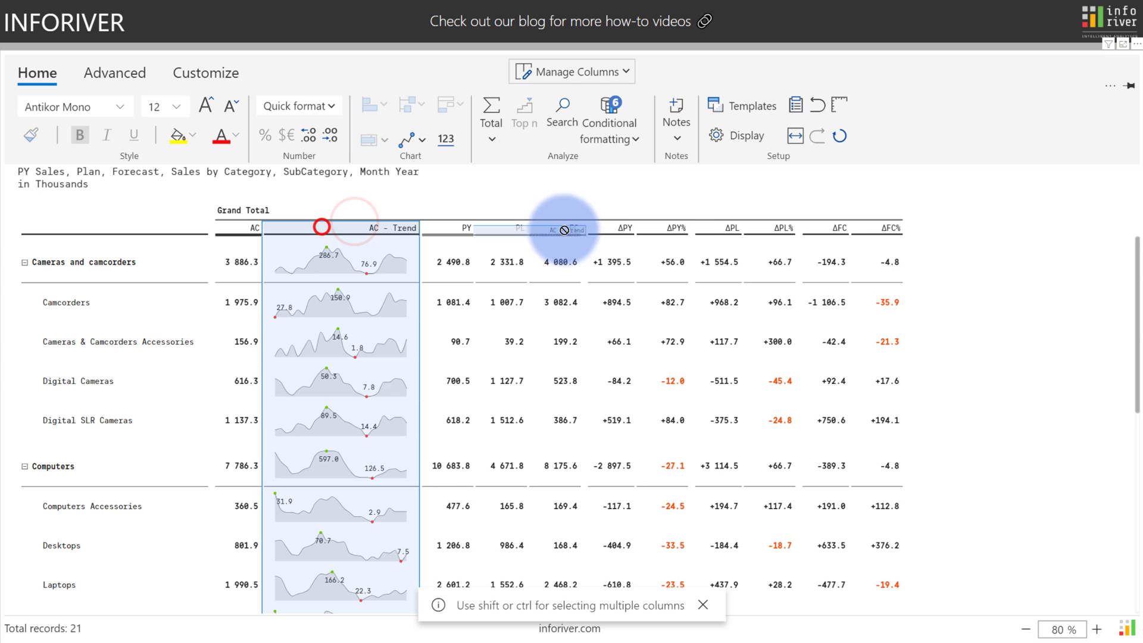
drag(324, 231, 766, 233)
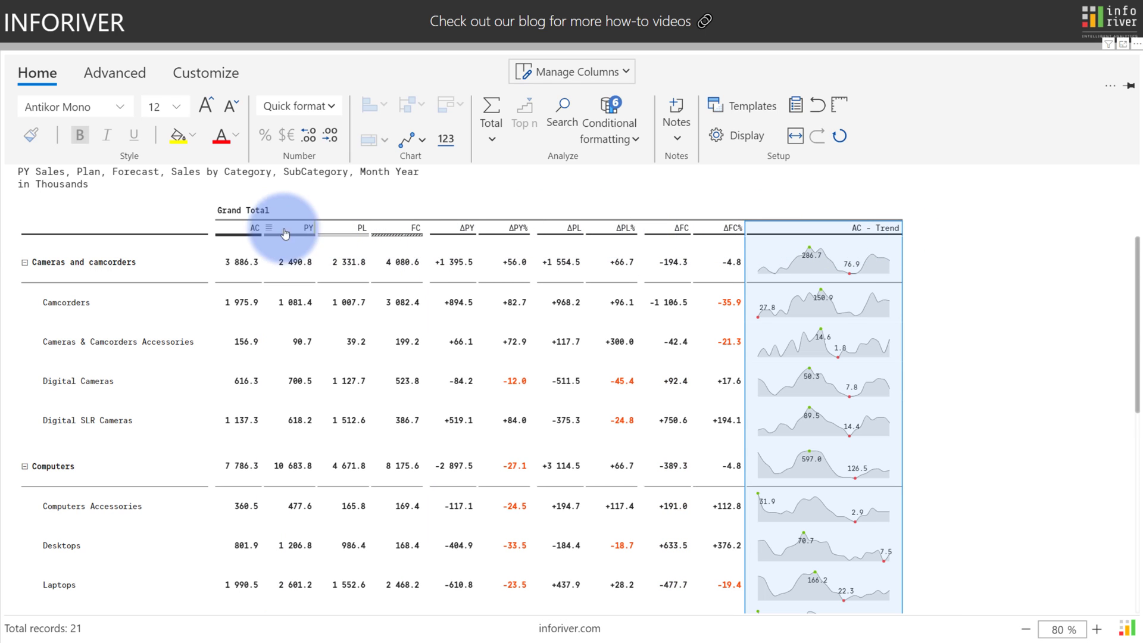
Add an IBCS bullet chart of AC vs FC and place it before AC - Trend.
click(246, 228)
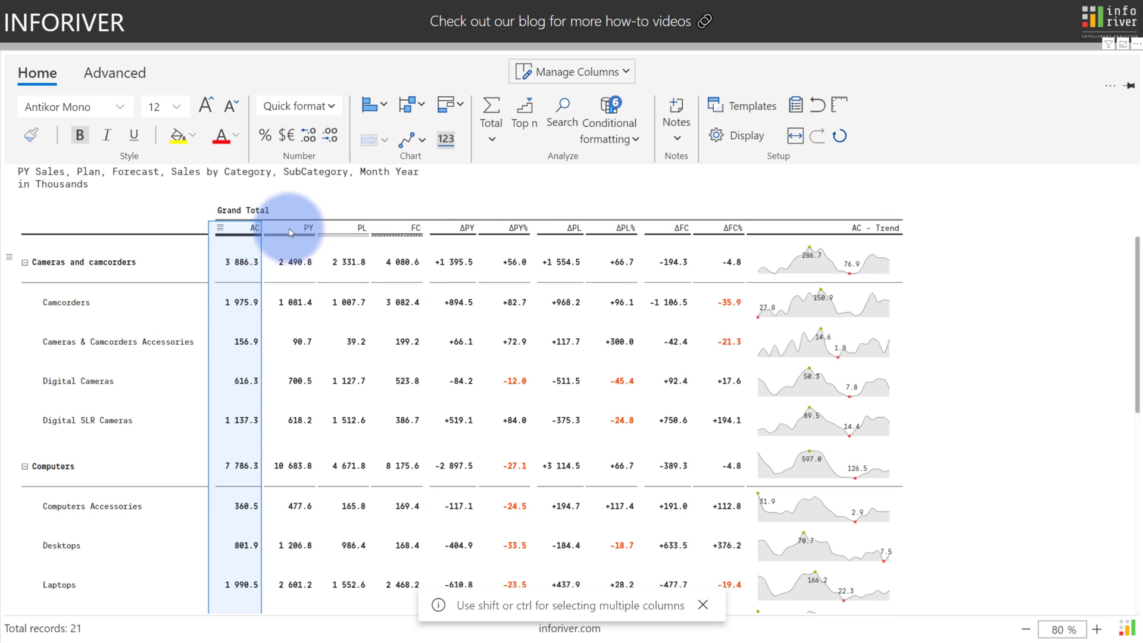
drag(246, 227, 411, 232)
ctrl+click(410, 229)
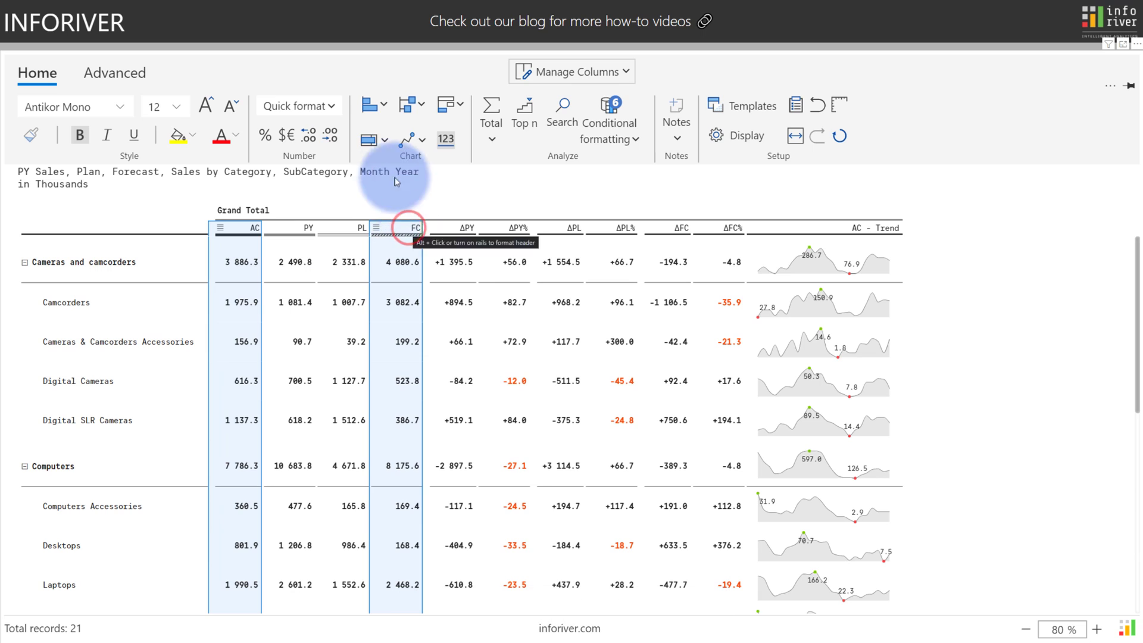
click(384, 140)
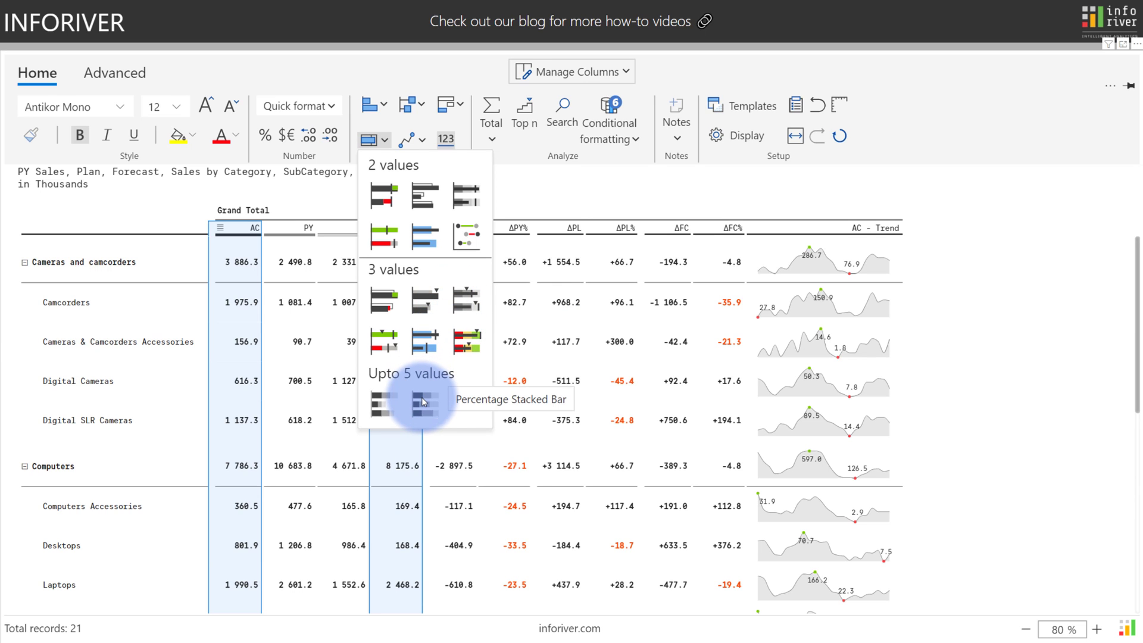
click(386, 203)
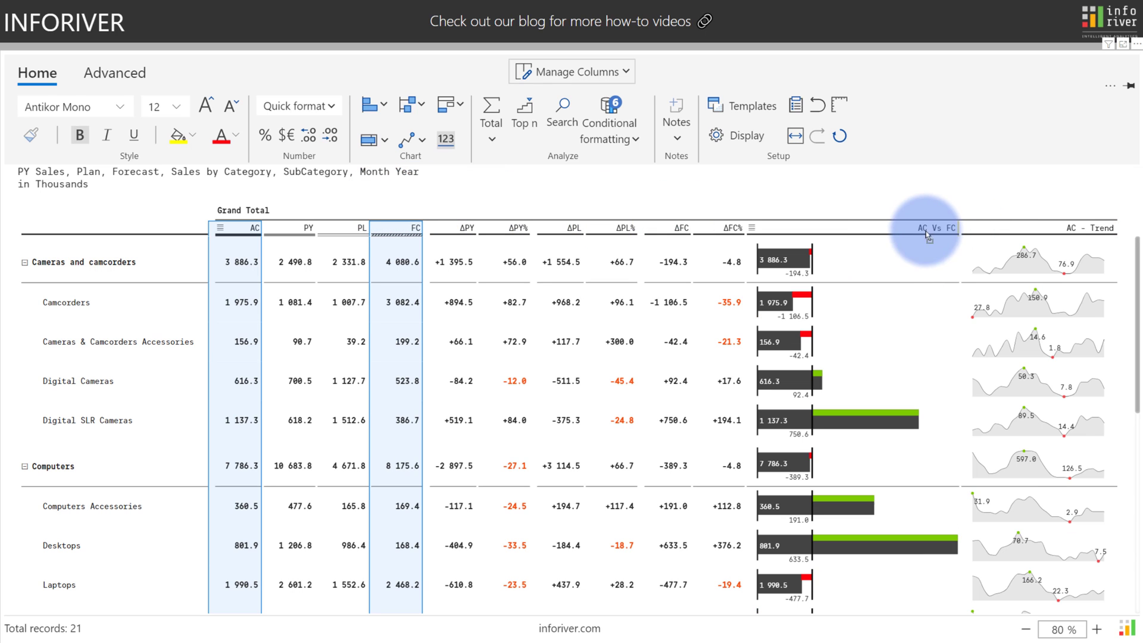
drag(973, 238, 826, 223)
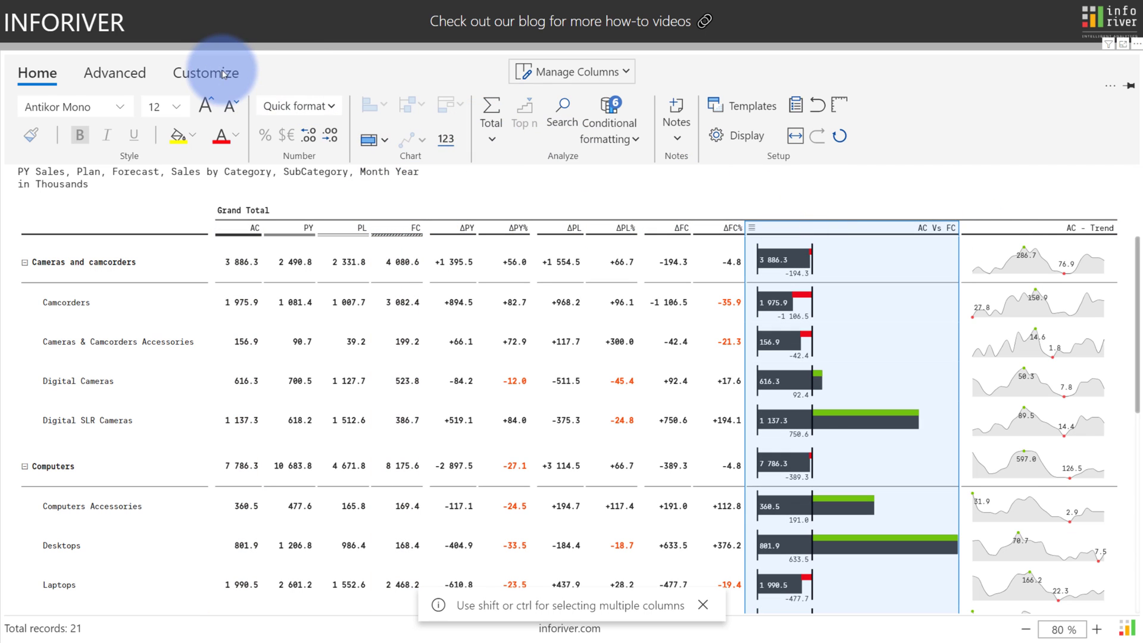
Enable the target marker plus Target and Variance % labels on the AC Vs FC bullet.
click(218, 73)
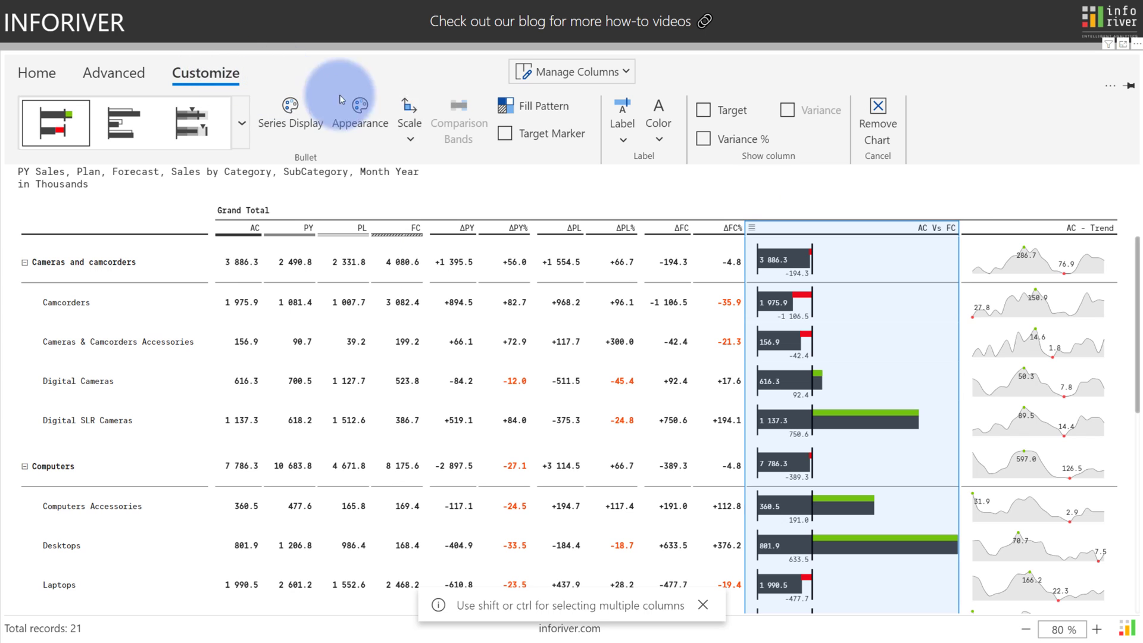
click(503, 132)
click(703, 110)
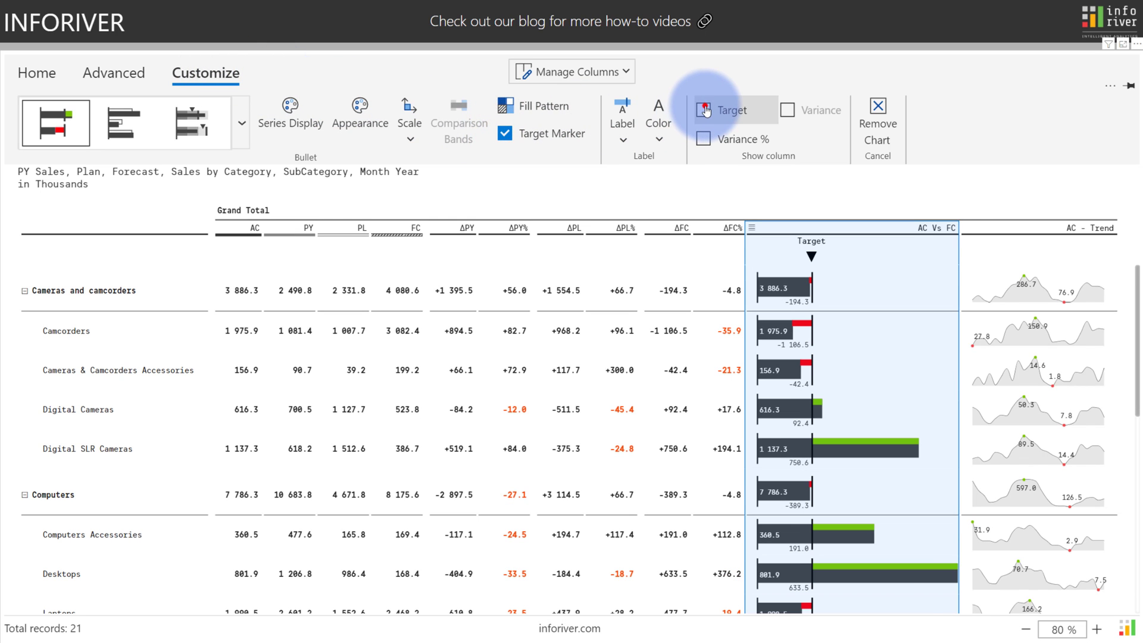
click(701, 141)
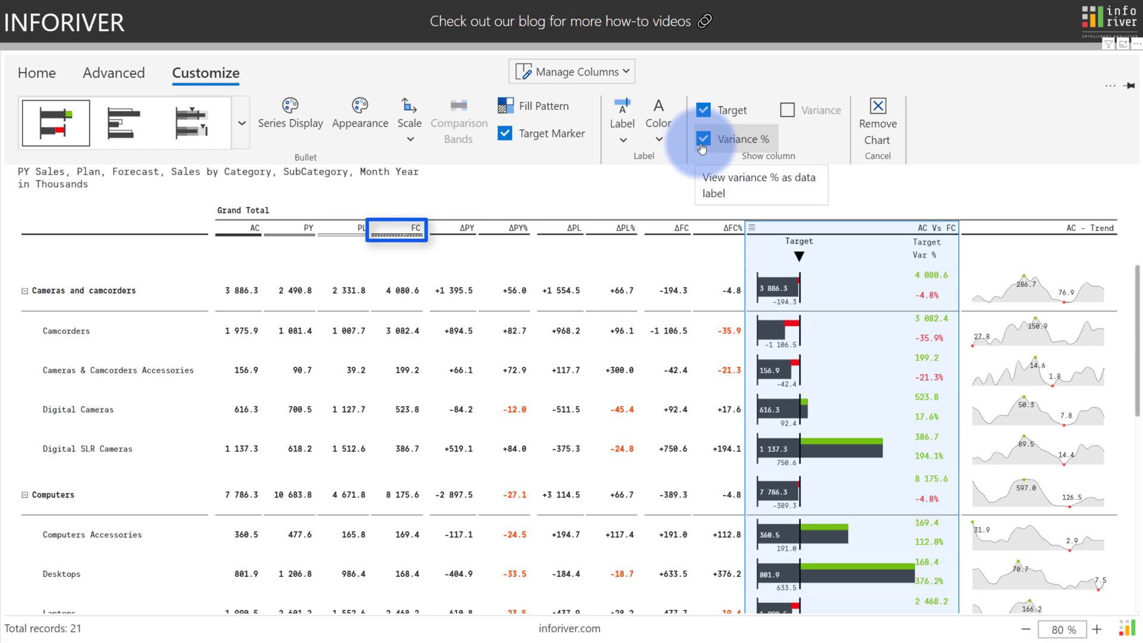
Set the bullet chart's Target fill pattern to Hatched.
click(539, 107)
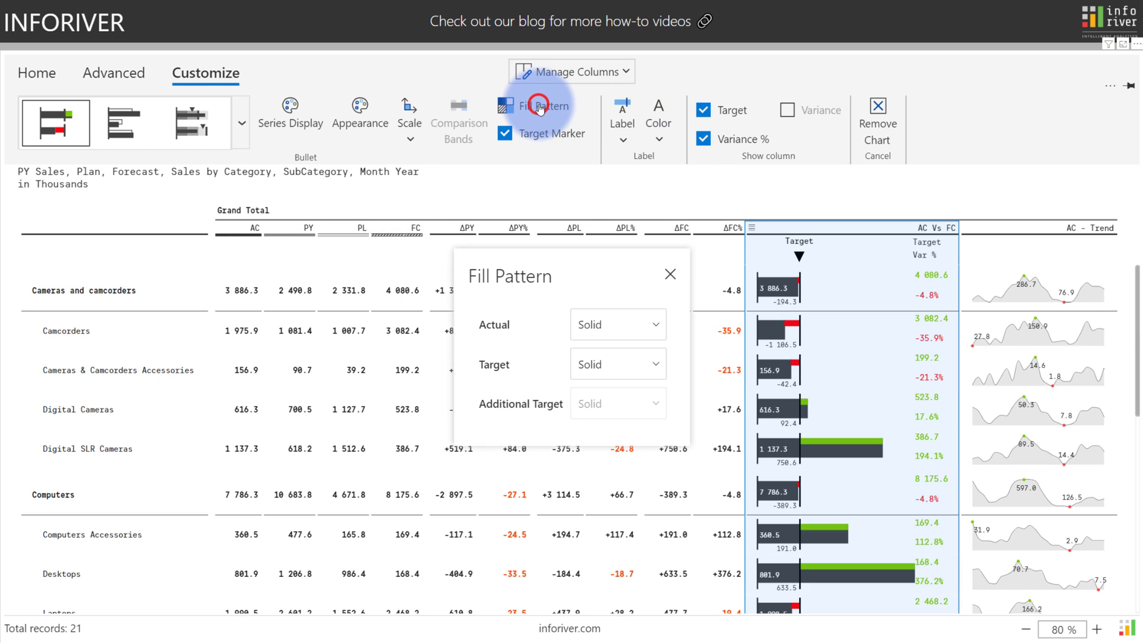
click(595, 363)
click(597, 403)
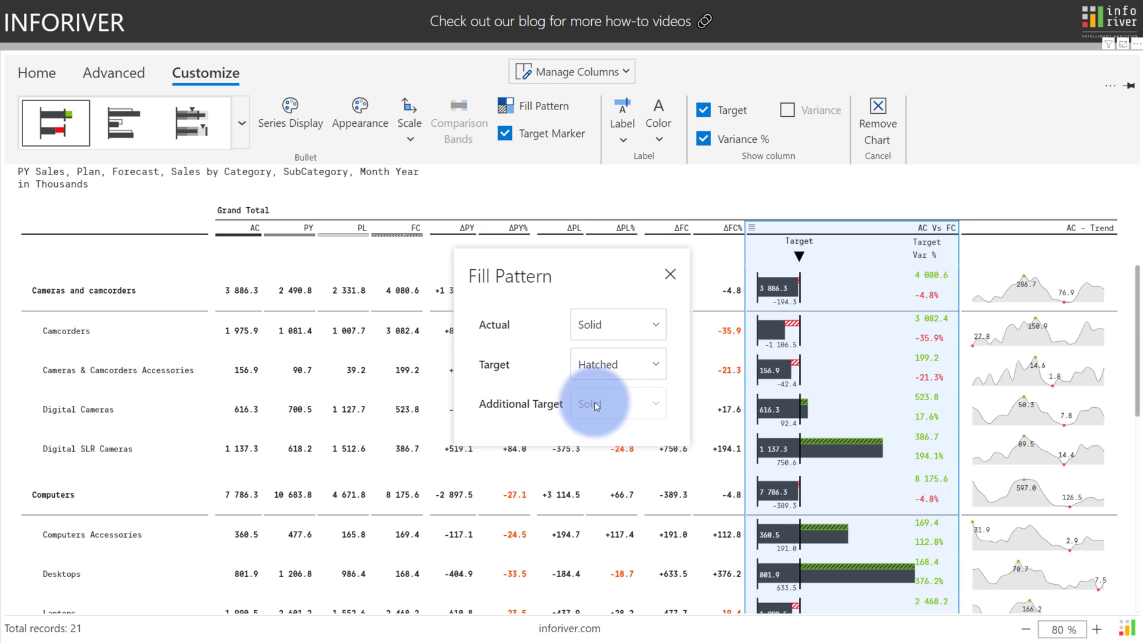
click(670, 274)
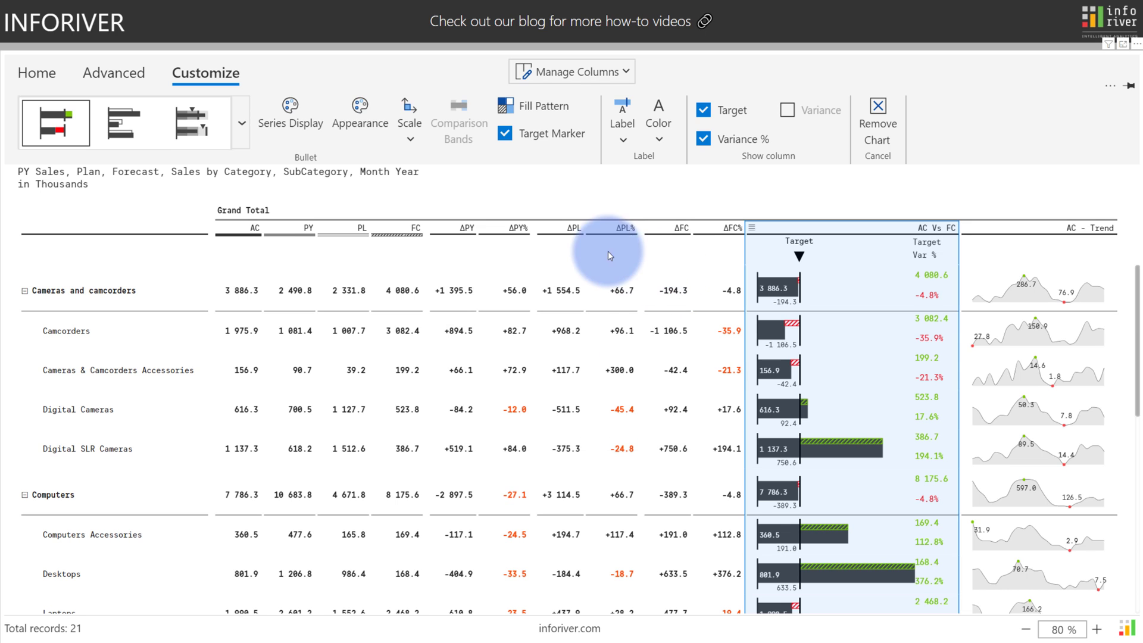
Turn the ΔPL column into a waterfall variance chart.
click(567, 238)
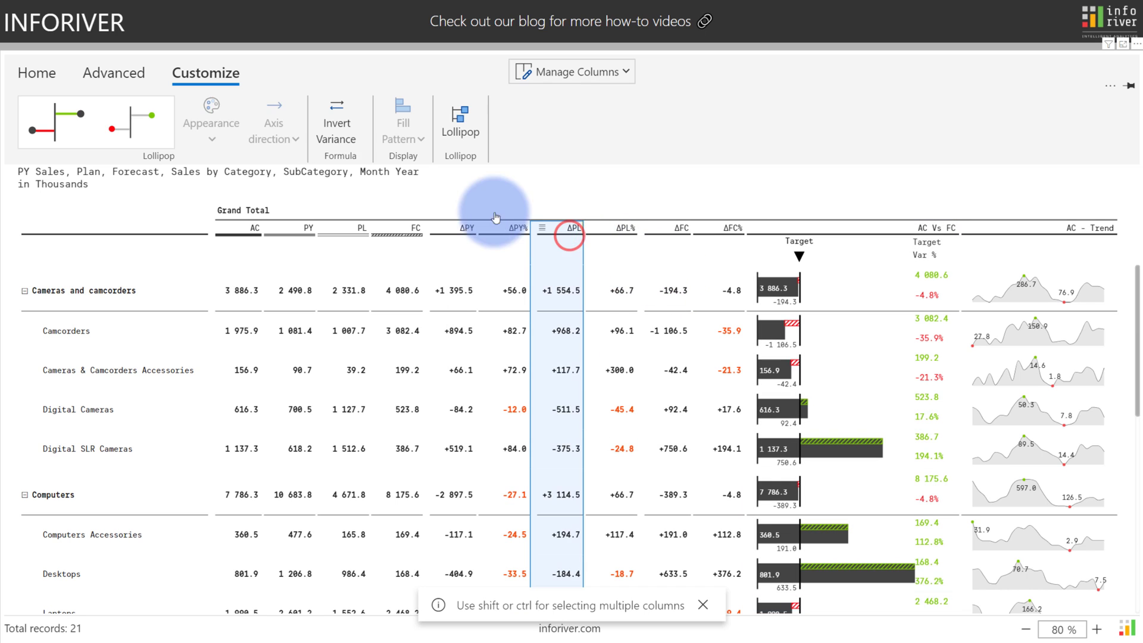
click(38, 74)
click(444, 106)
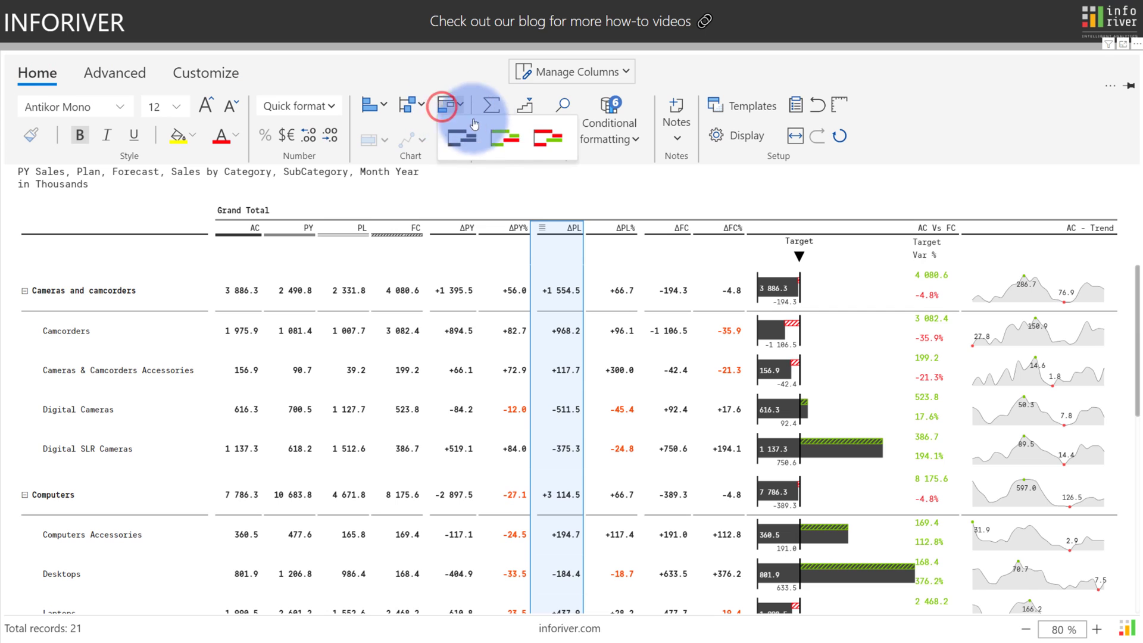
click(504, 137)
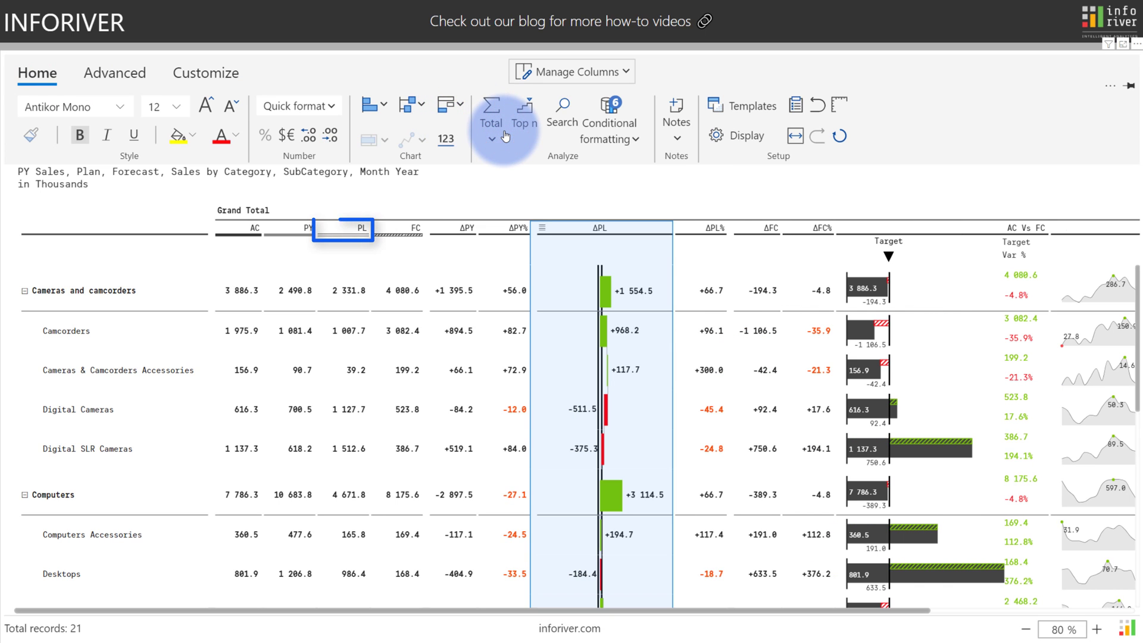
Give the ΔPL waterfall bars an Outlined fill pattern and widen the column.
click(208, 73)
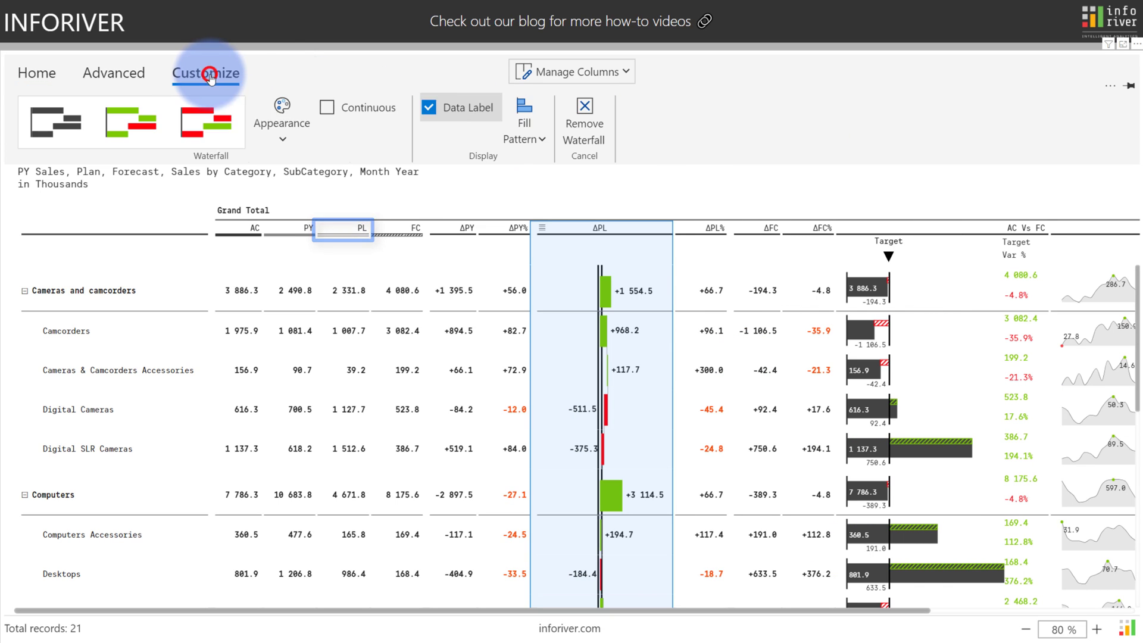
click(522, 130)
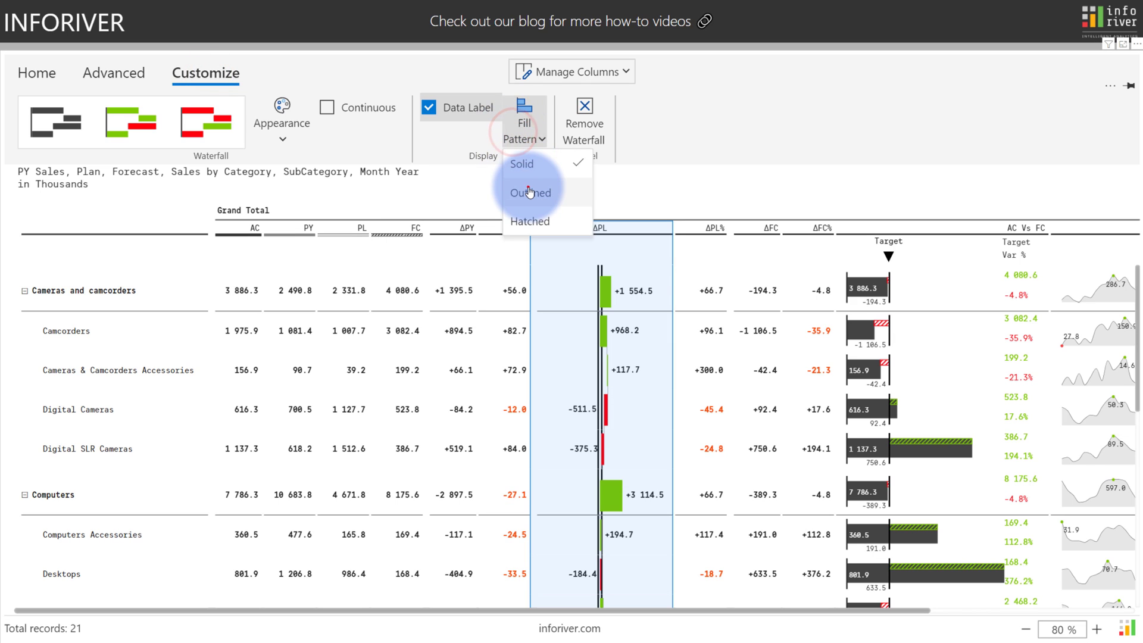
click(529, 192)
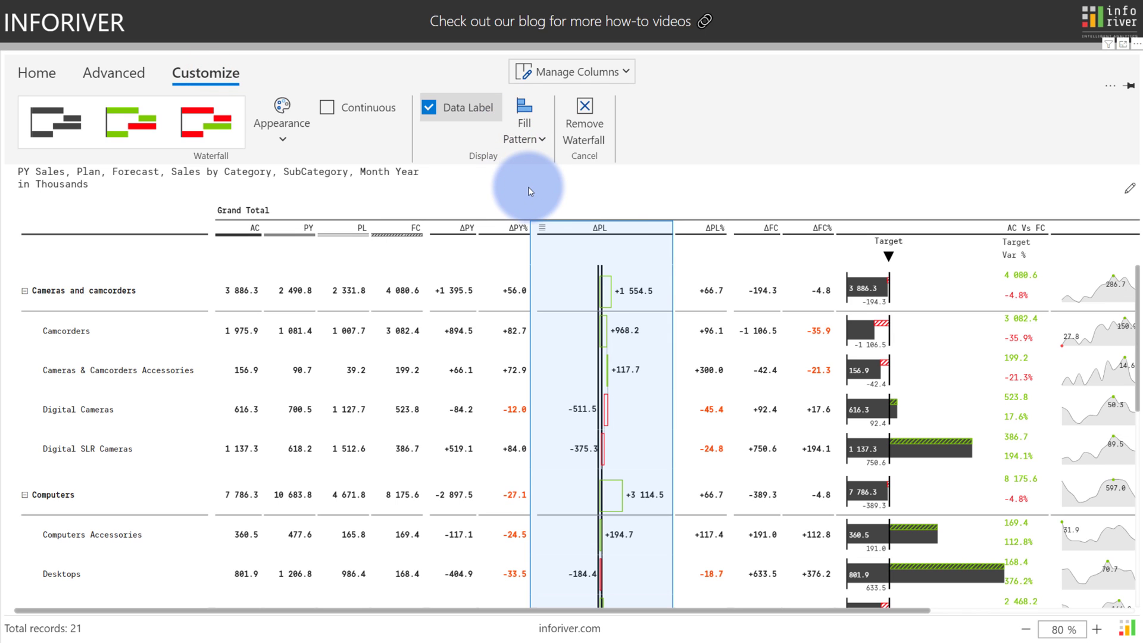
drag(670, 228, 769, 238)
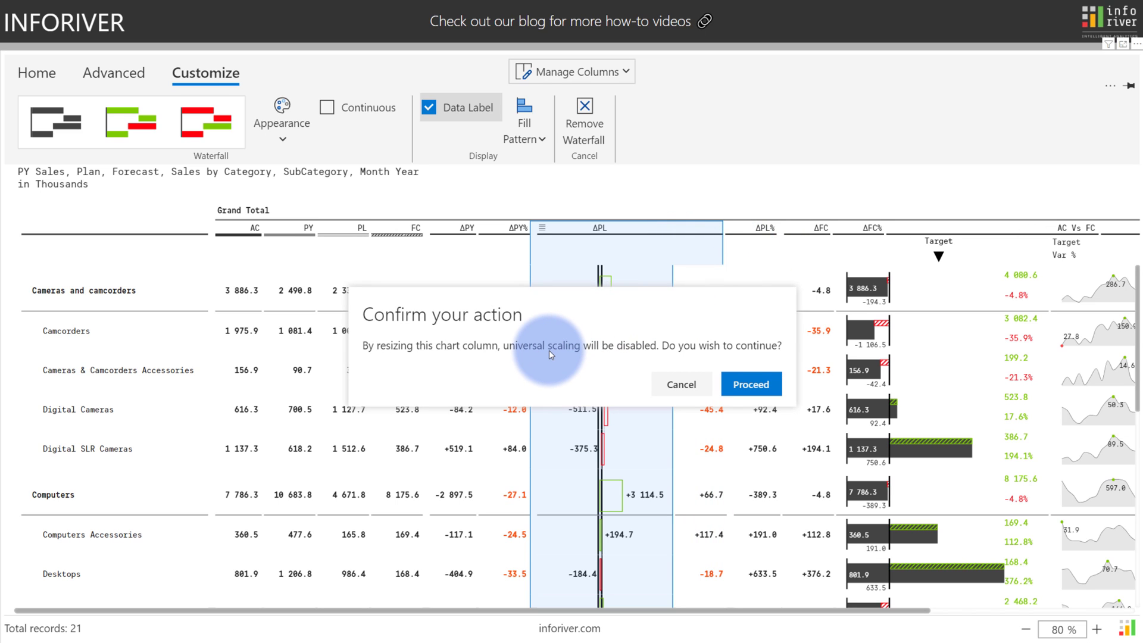
Confirm the ΔPL resize, then make ΔPY% a lollipop chart in a wider column.
click(736, 381)
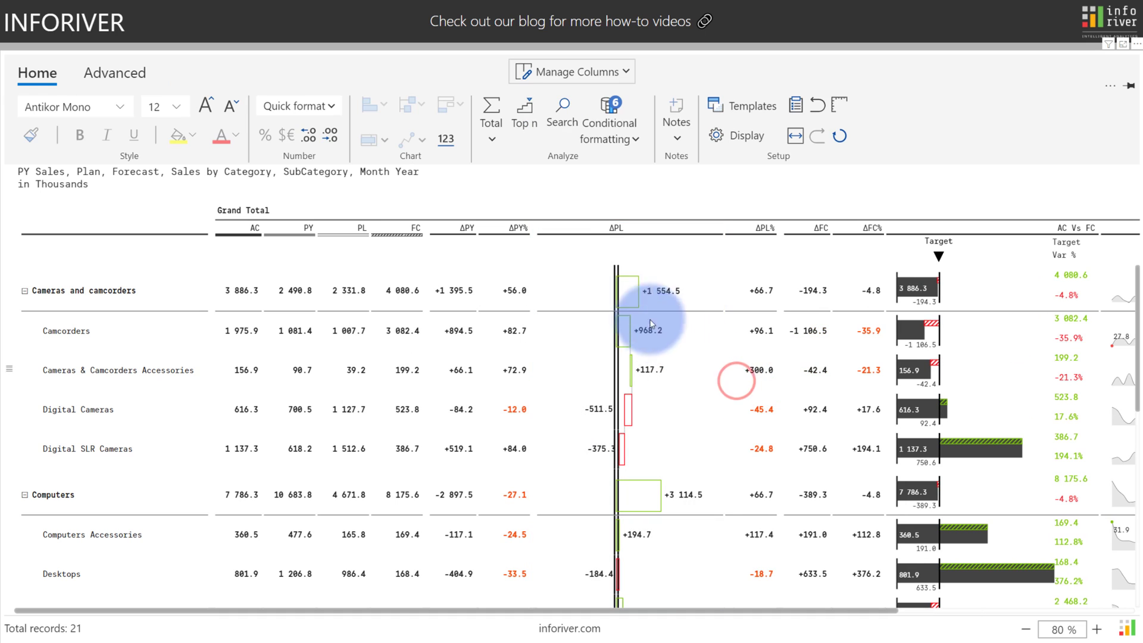
click(517, 228)
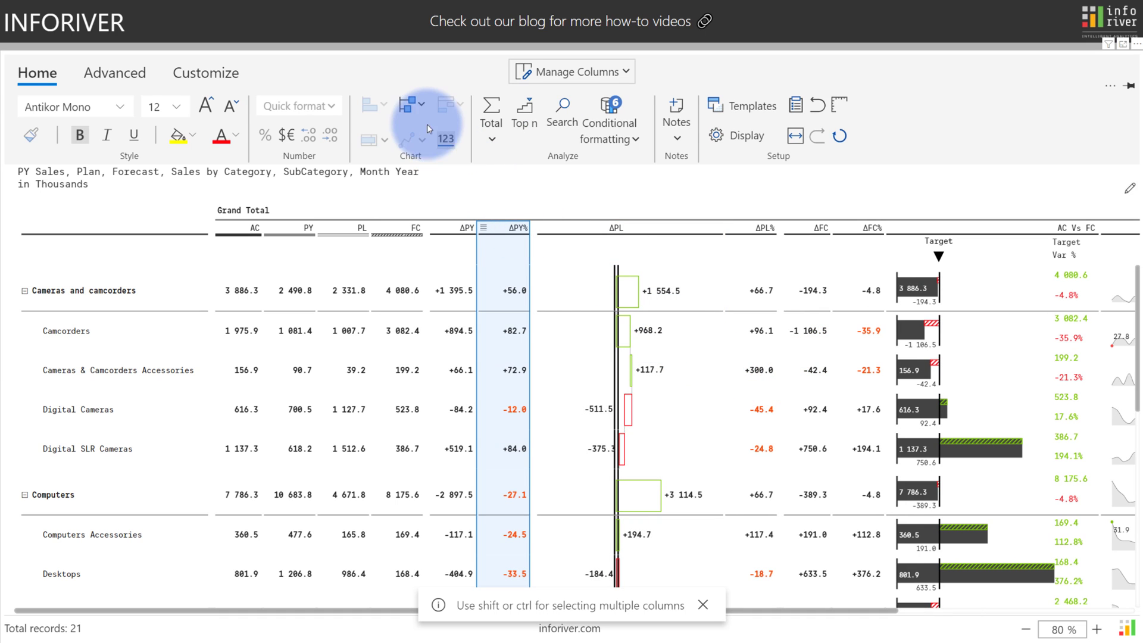
click(409, 105)
click(416, 139)
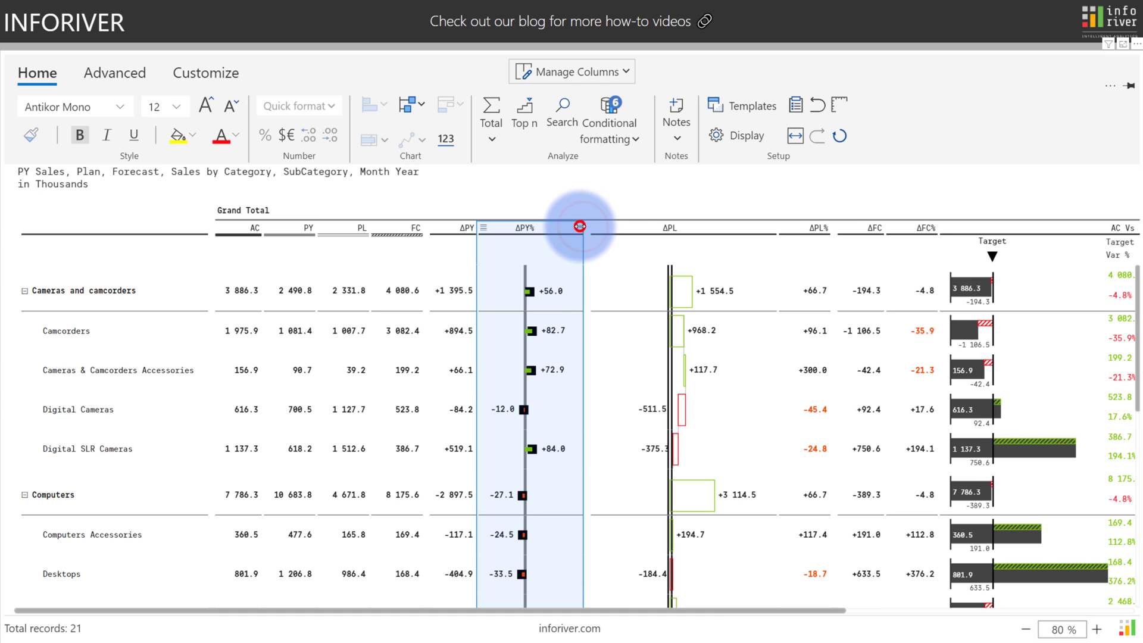
drag(579, 226, 648, 226)
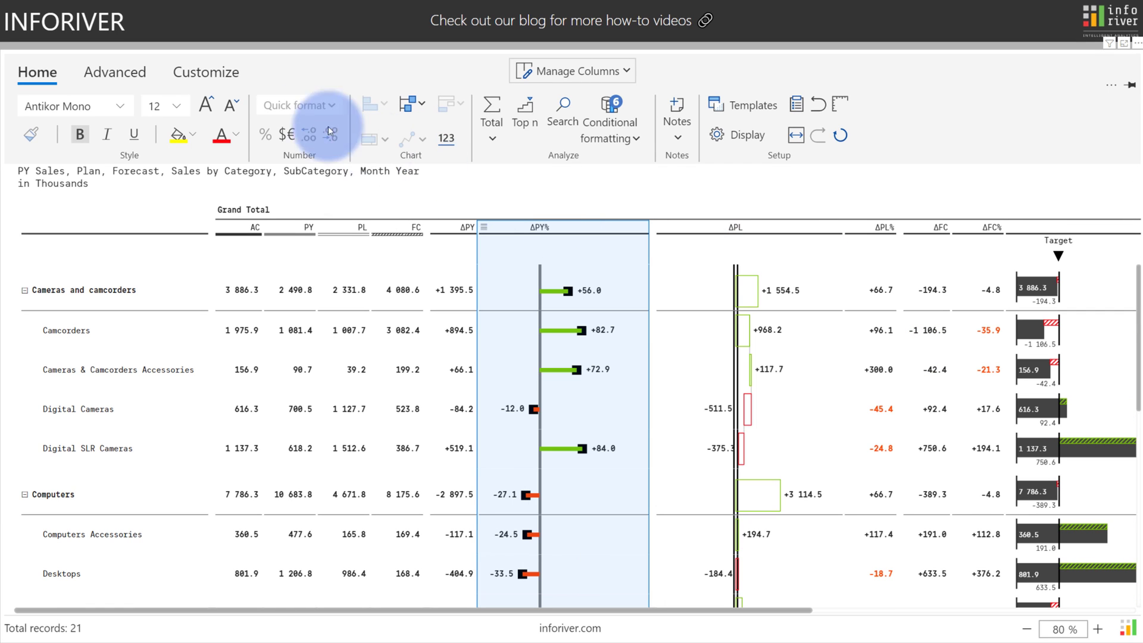
Enable ΔPY% outlier marking with thresholds of -25 and 80.
click(206, 72)
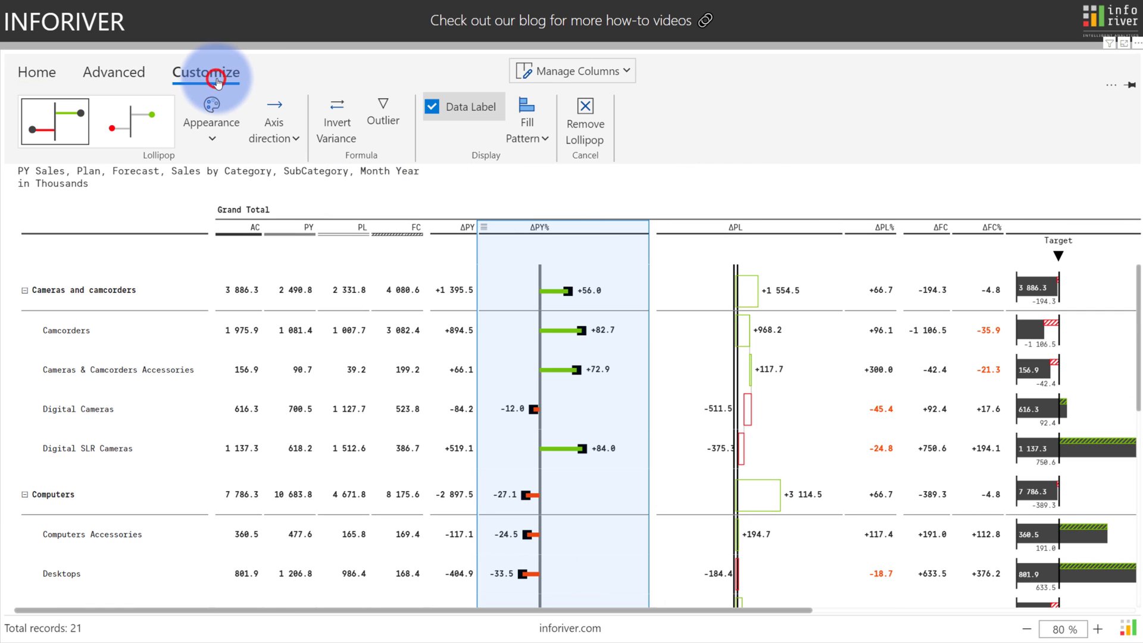
click(379, 121)
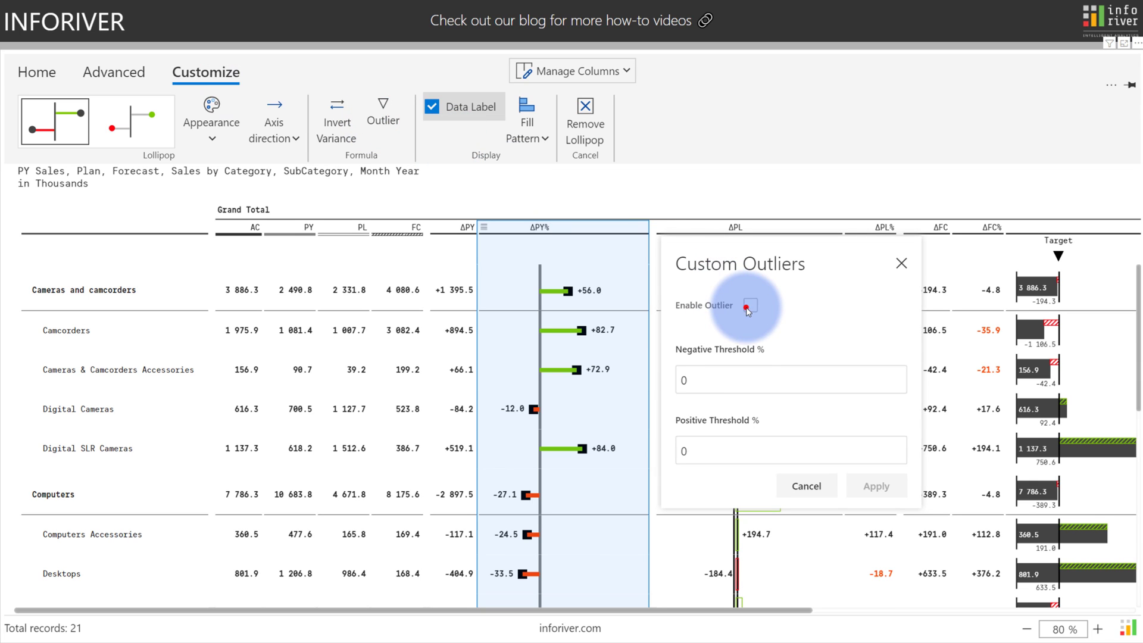
click(748, 306)
double_click(723, 380)
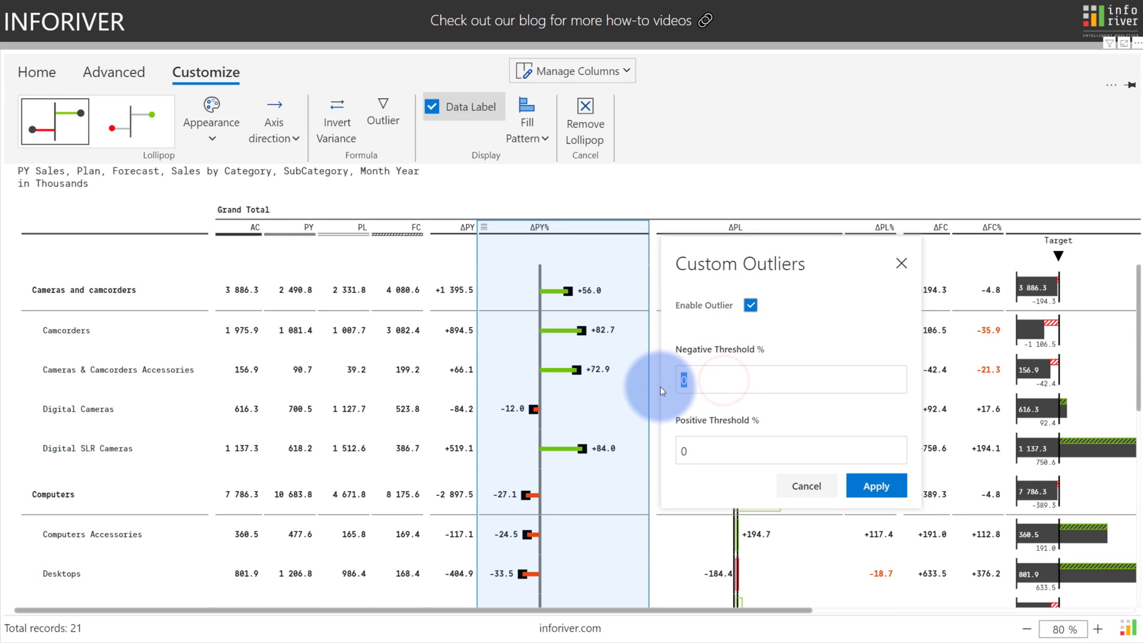
text(-25)
double_click(701, 450)
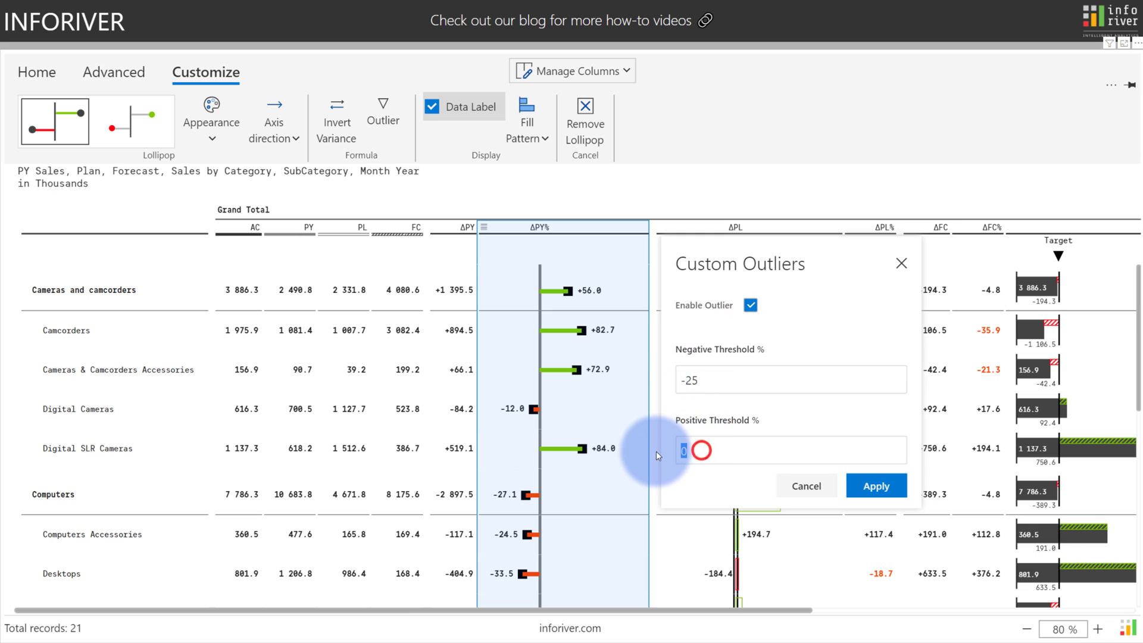
text(80)
click(903, 491)
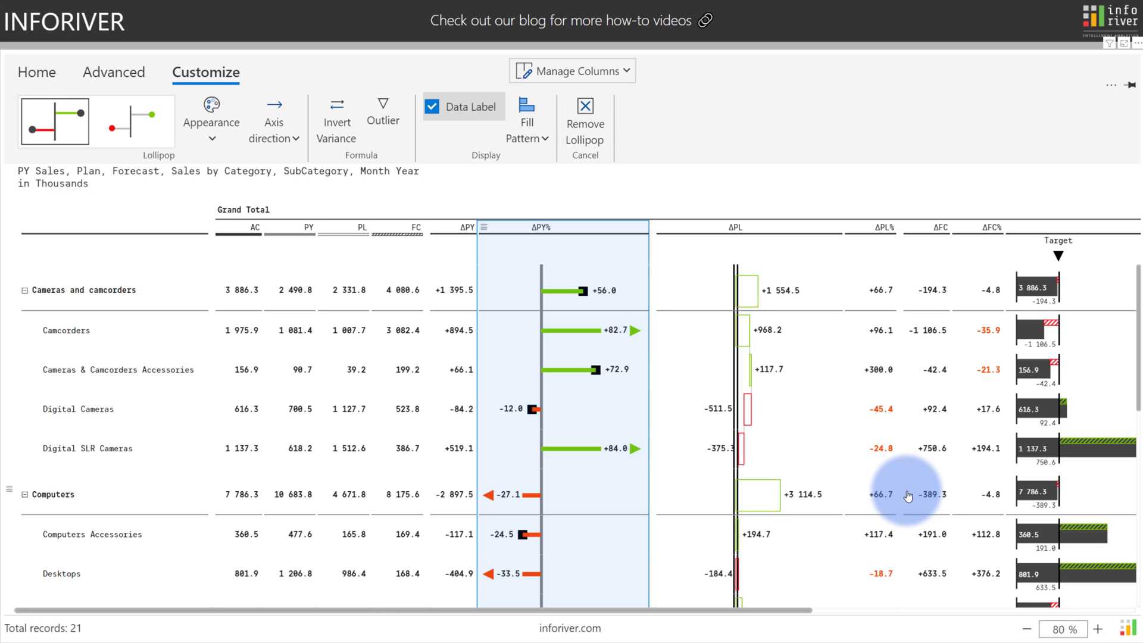
Untick AC, PY, PL, FC, ΔFC and ΔFC% in Manage Columns.
click(613, 71)
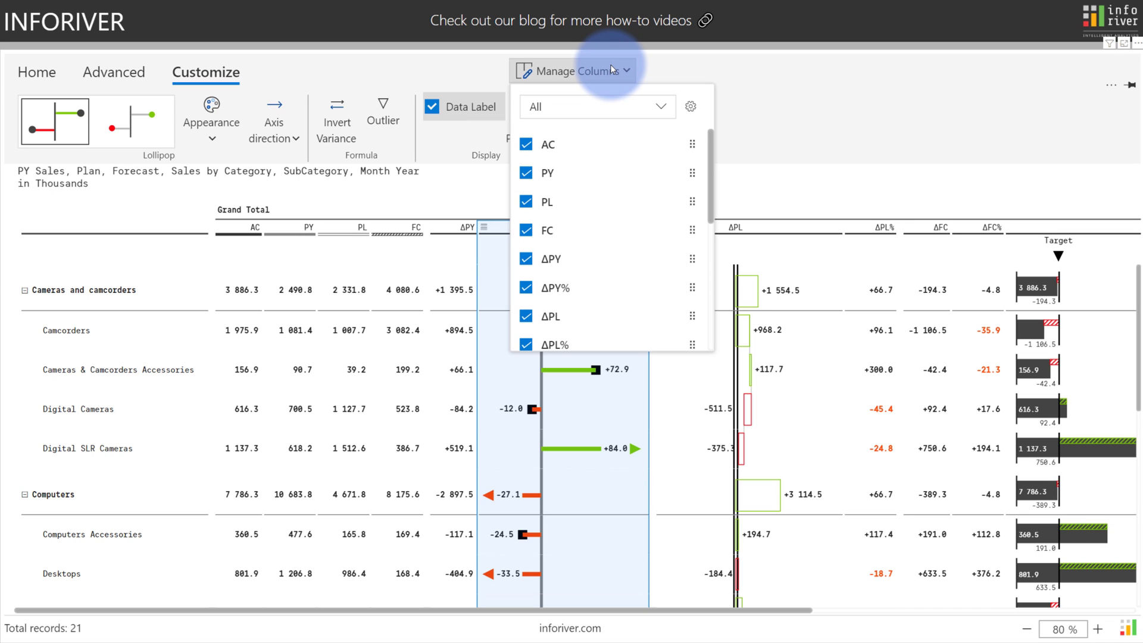
click(526, 145)
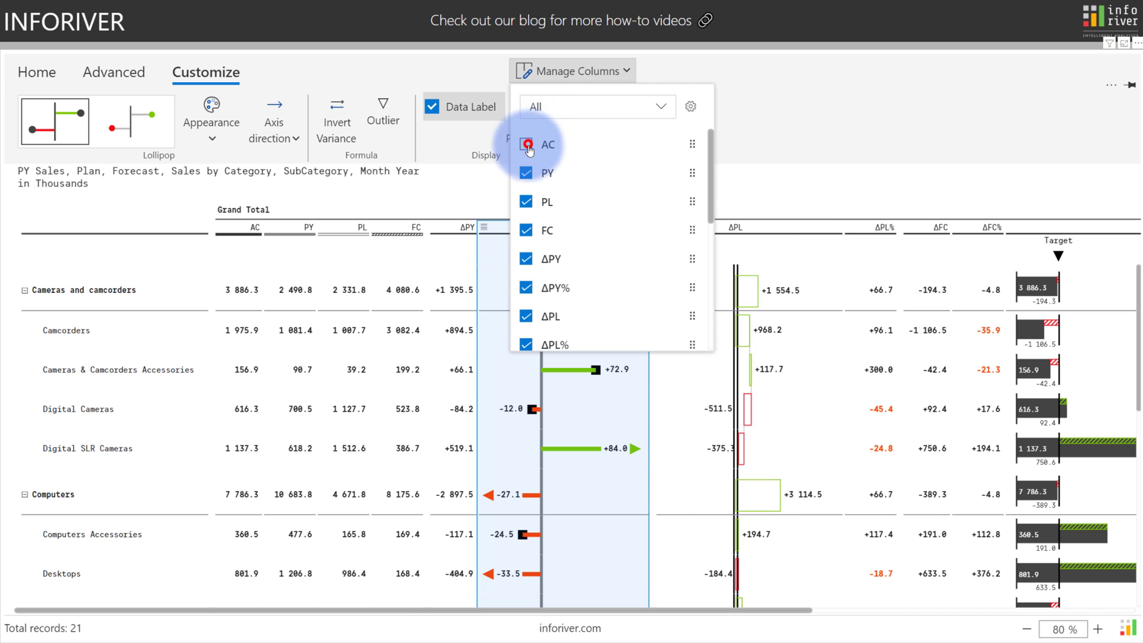
click(526, 173)
click(526, 201)
click(526, 230)
scroll(610, 205, down, 2)
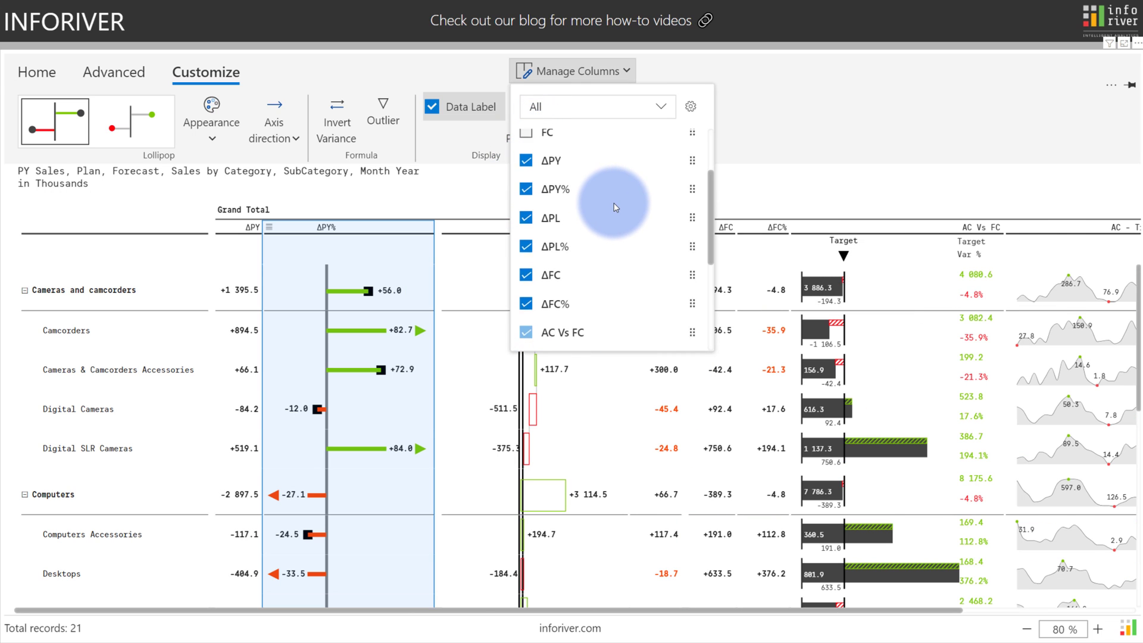
scroll(609, 205, down, 2)
click(526, 194)
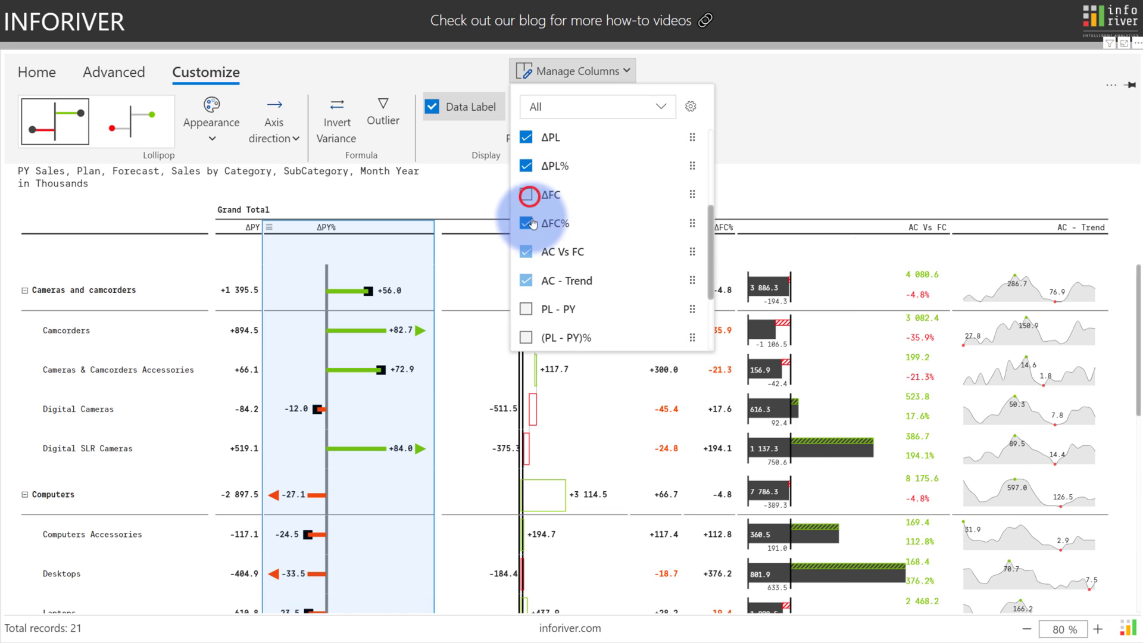
click(527, 224)
click(614, 71)
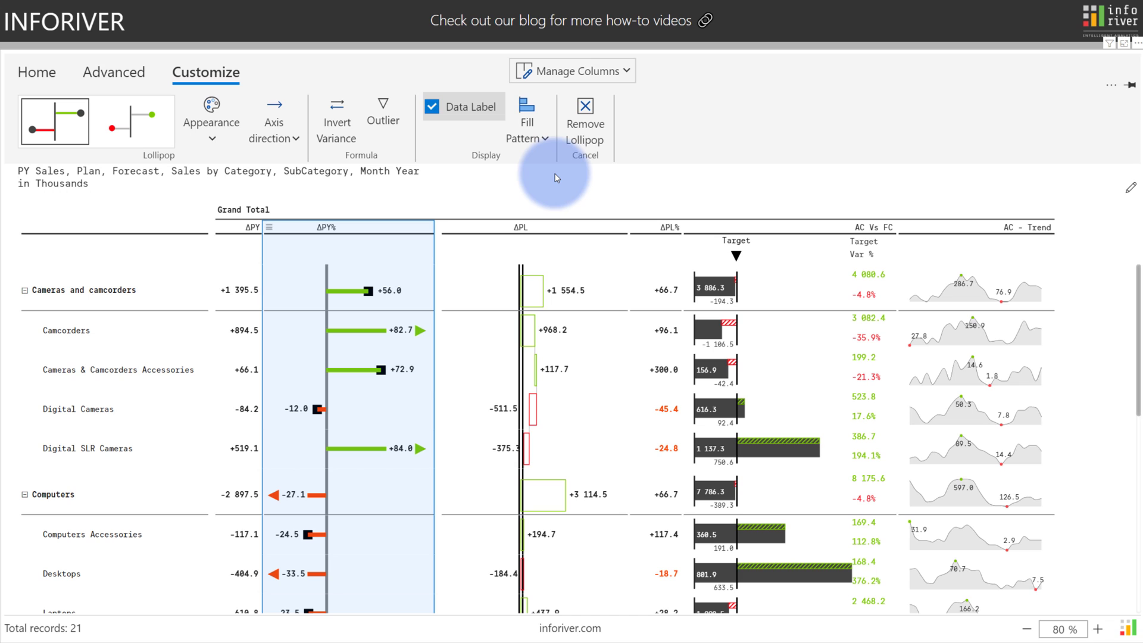
Collapse and re-expand the Cameras and camcorders and Computers groups, then show the Quick format presets.
click(26, 291)
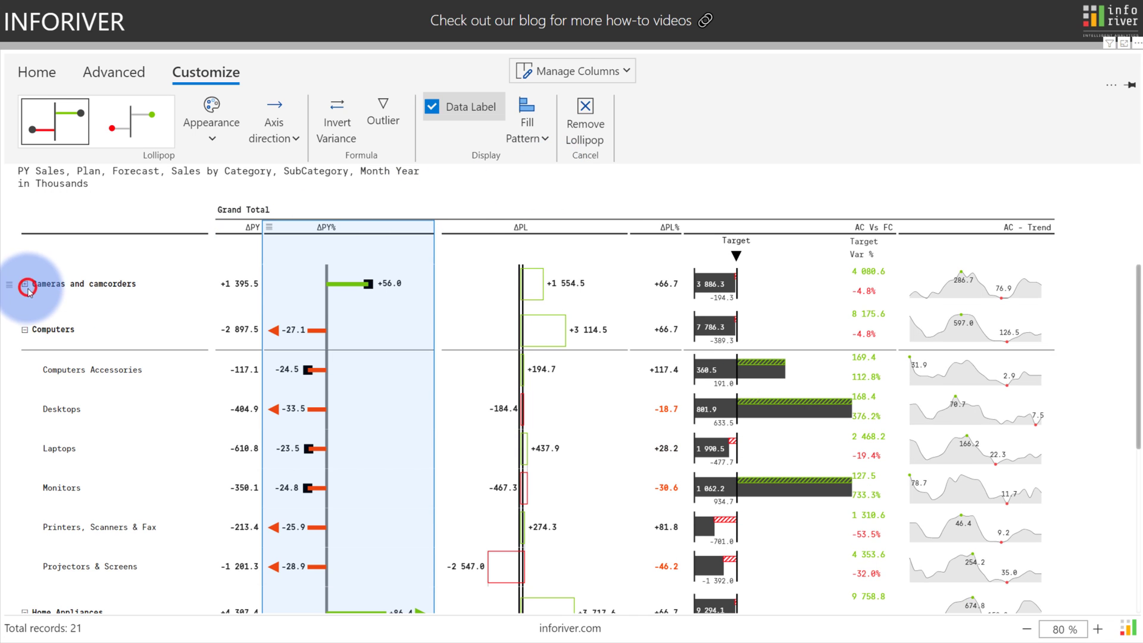
click(25, 328)
click(24, 325)
click(24, 285)
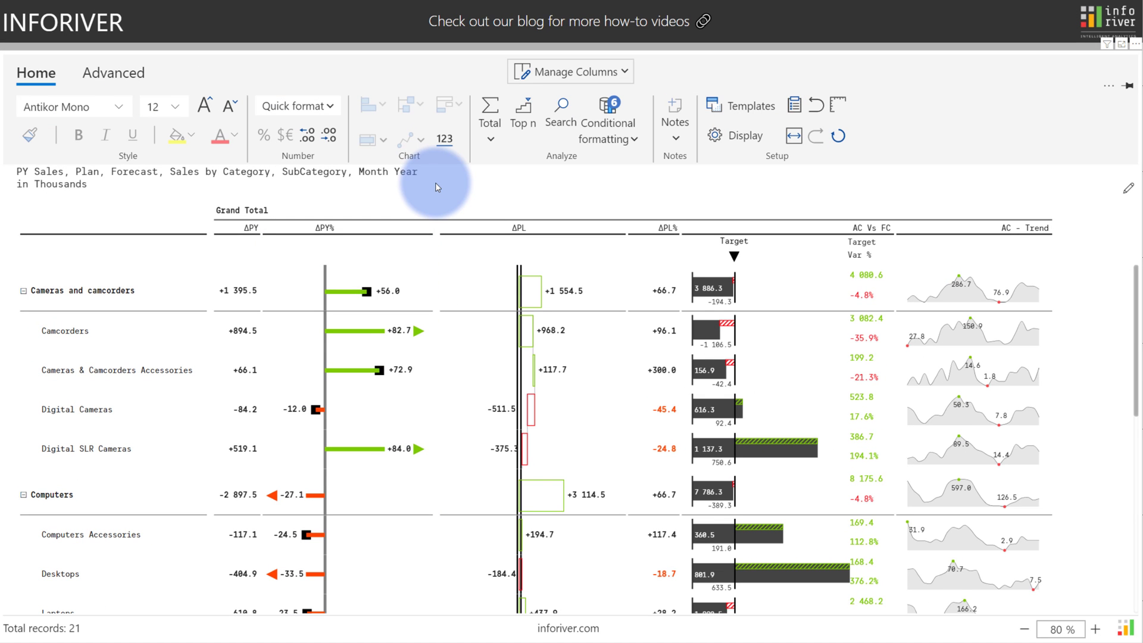
click(329, 107)
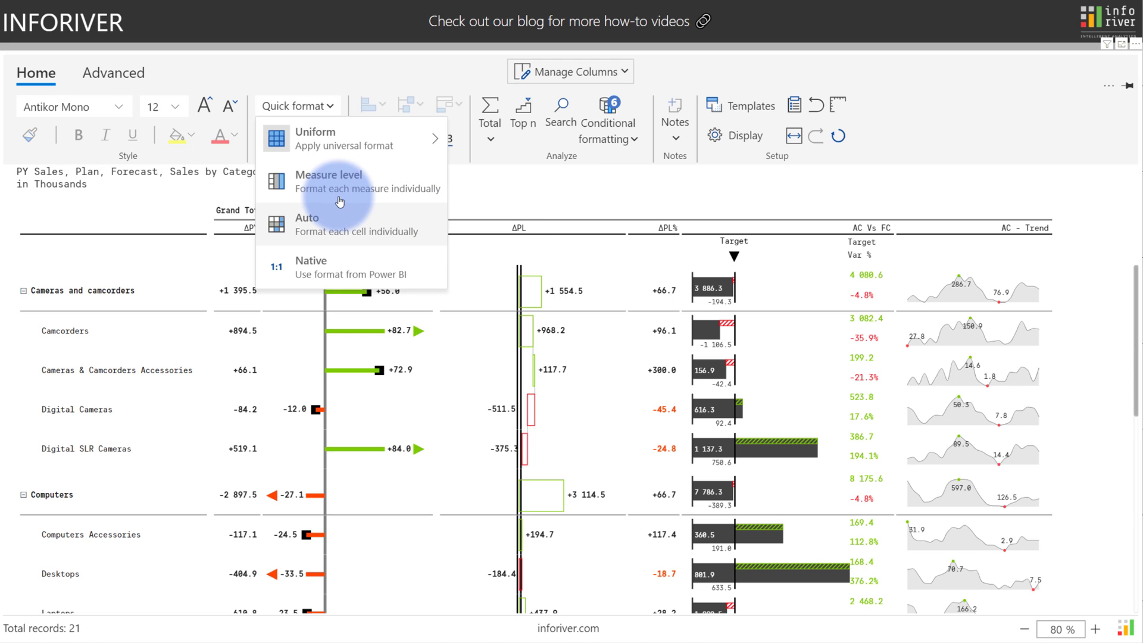
Choose the Native (Use format from Power BI) quick number format.
click(323, 261)
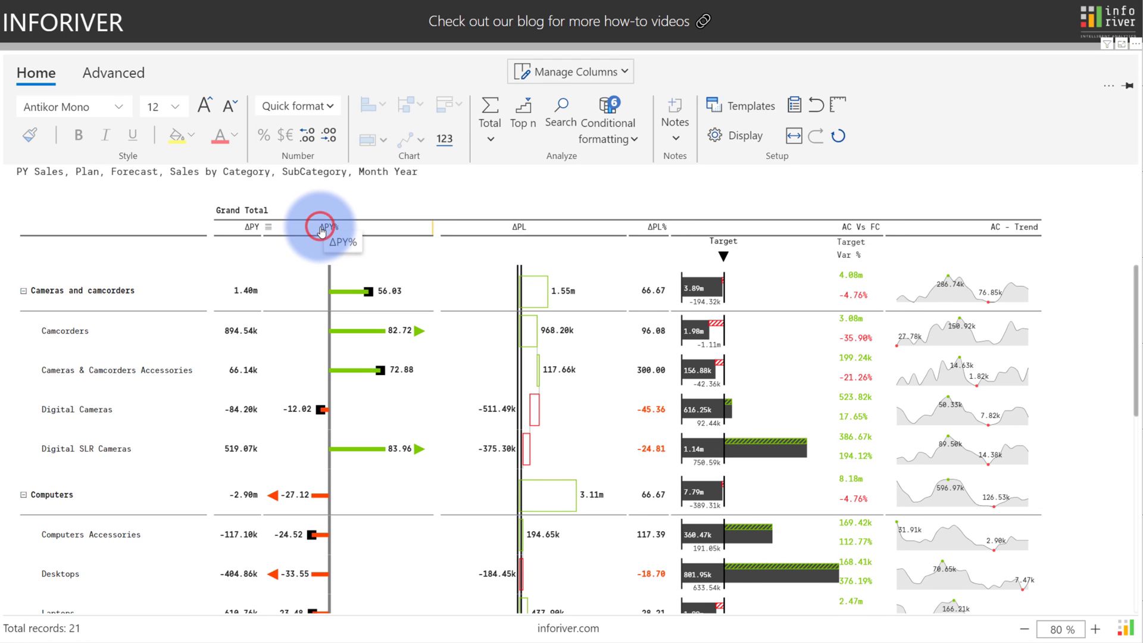